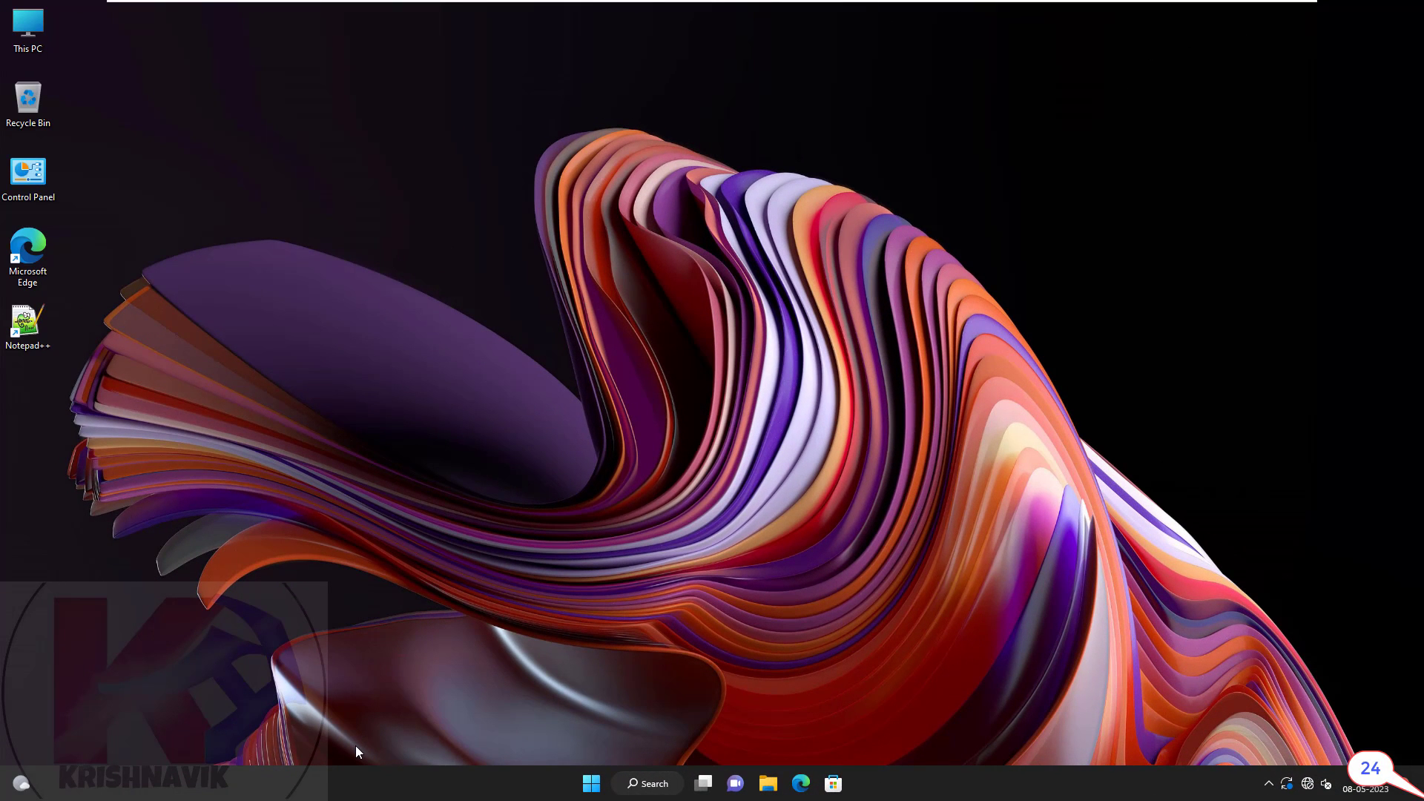
# Step: Launch Microsoft Edge from the desktop; its searchnet.org tab fails with ERR_NAME_NOT_RESOLVED
pyautogui.doubleClick(36, 256)
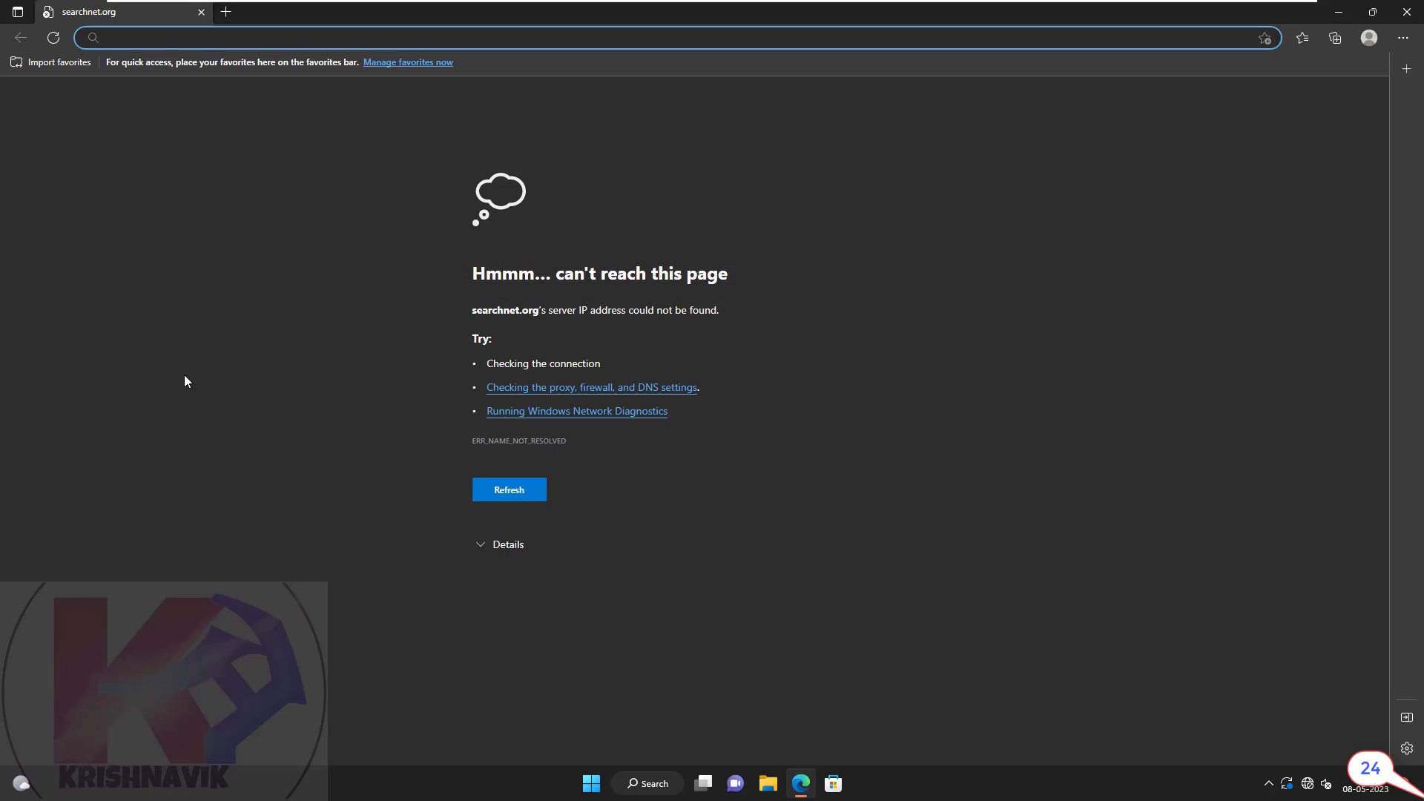
# Step: Check via ncpa.cpl that Ethernet0's IPv4 address is 192.168.220.147, cancelling both dialogs unchanged
pyautogui.press('super+r')
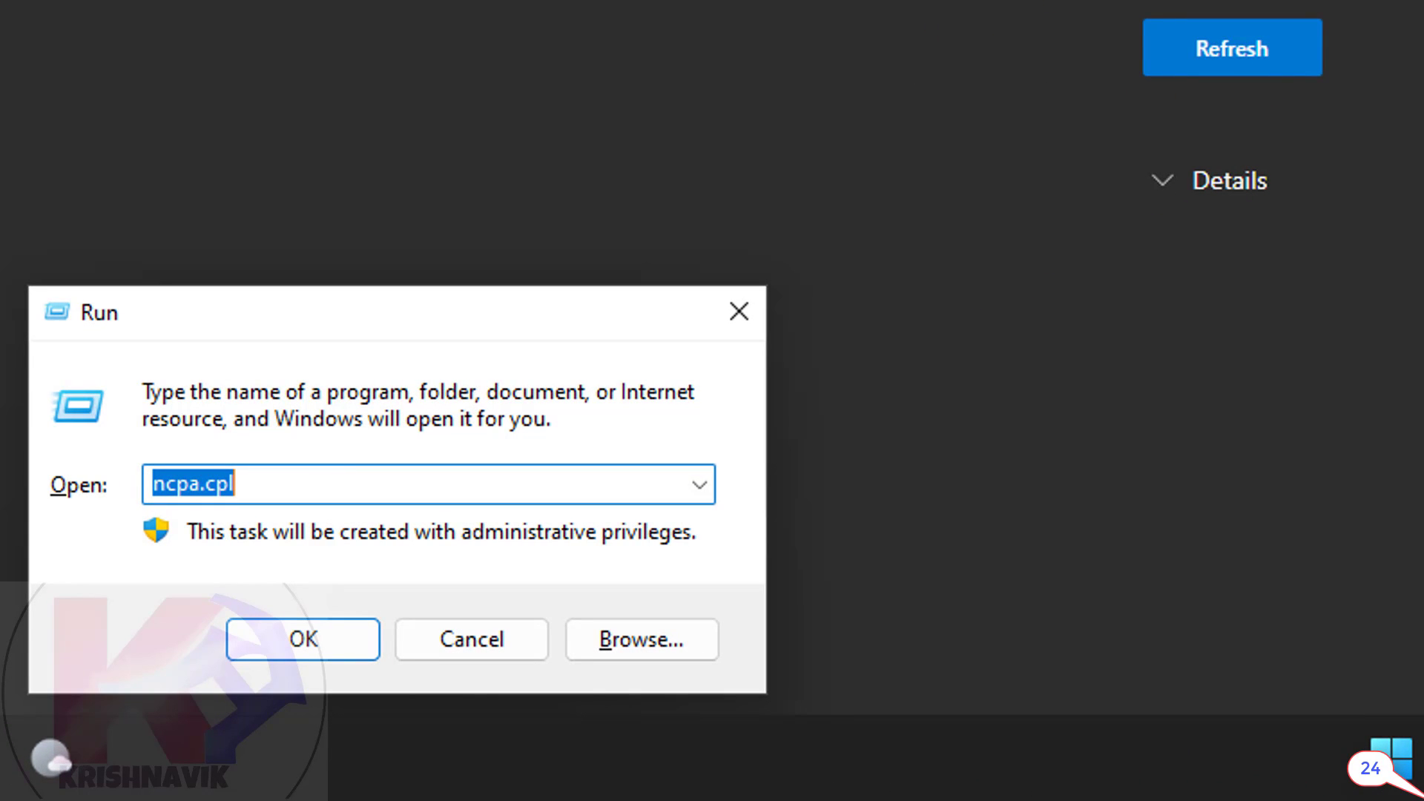
pyautogui.press('Return')
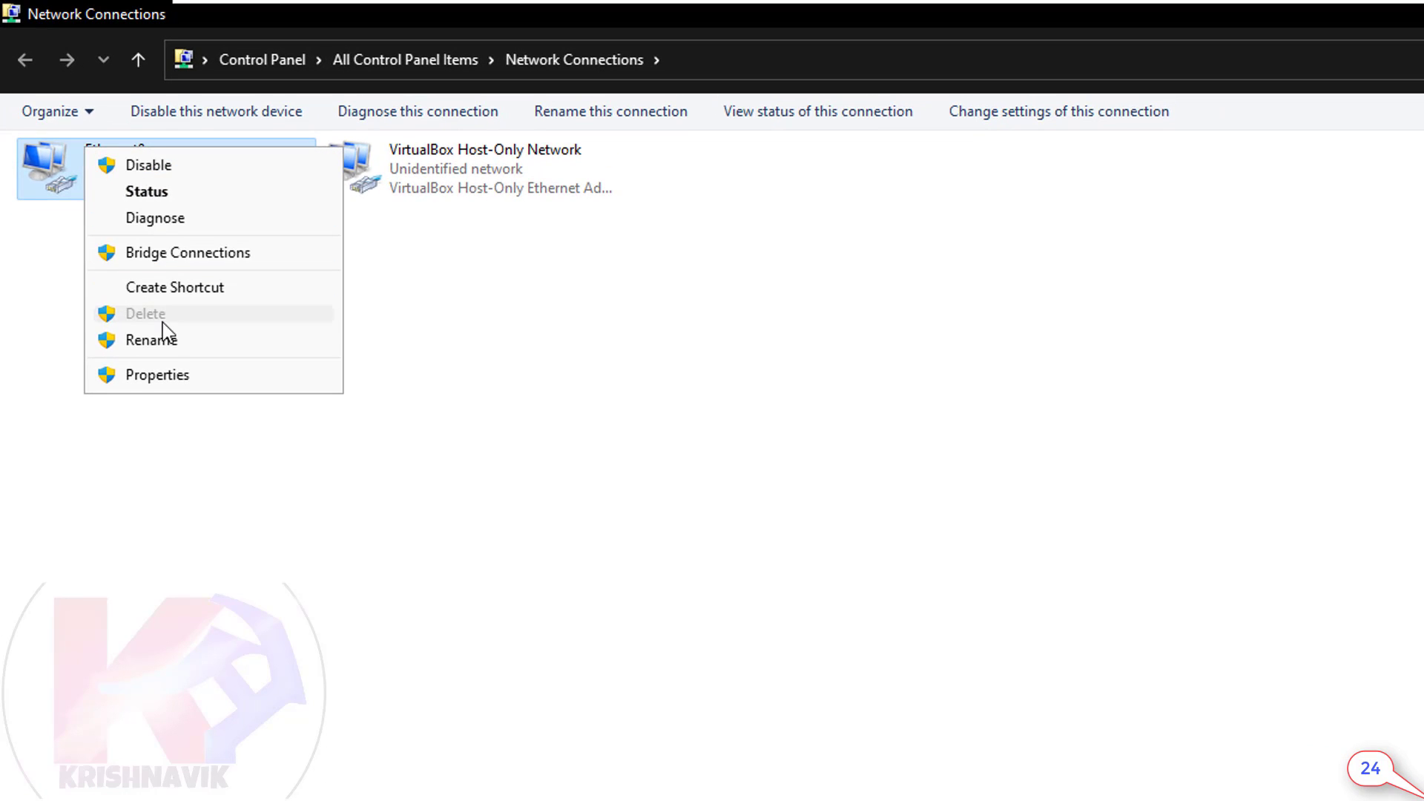
pyautogui.click(196, 375)
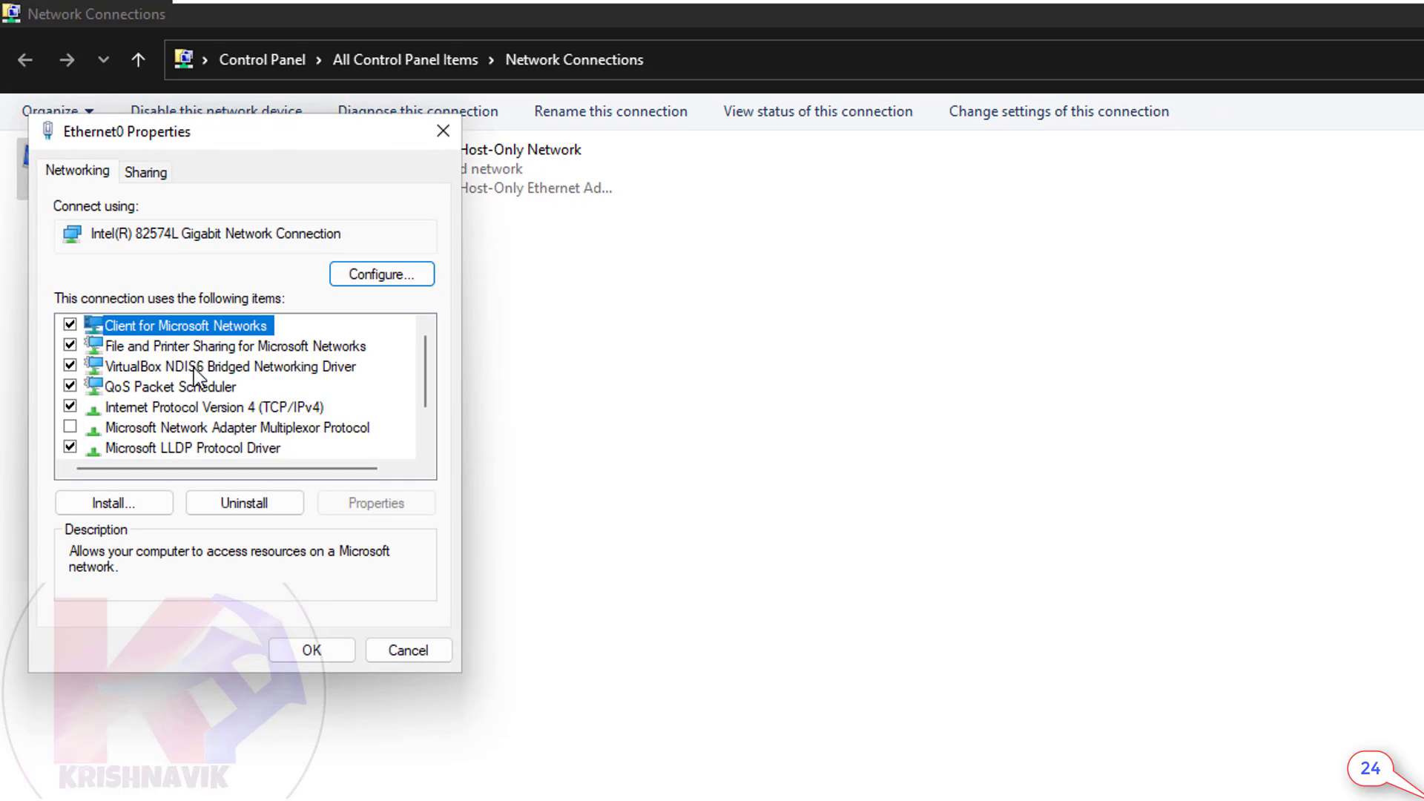
pyautogui.doubleClick(312, 407)
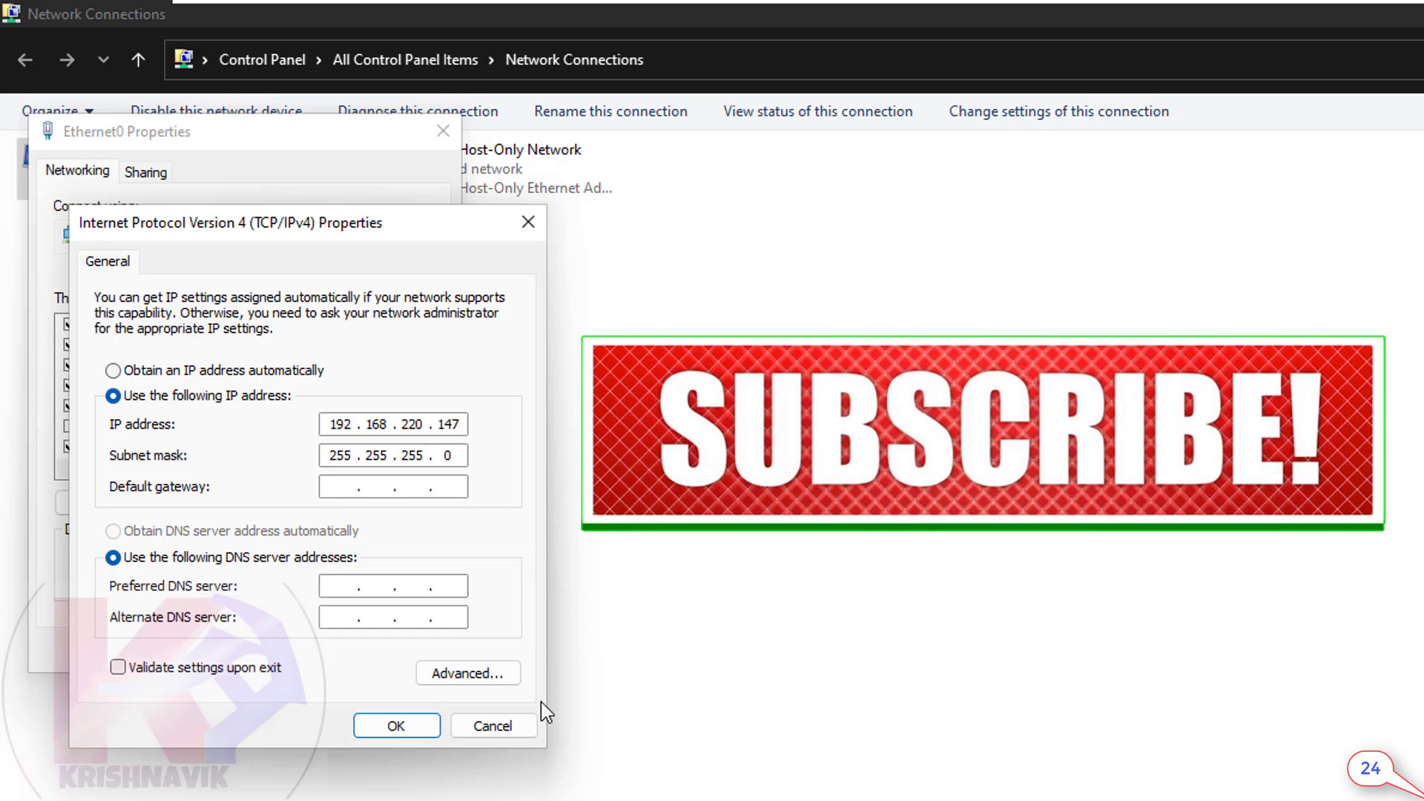
pyautogui.click(524, 731)
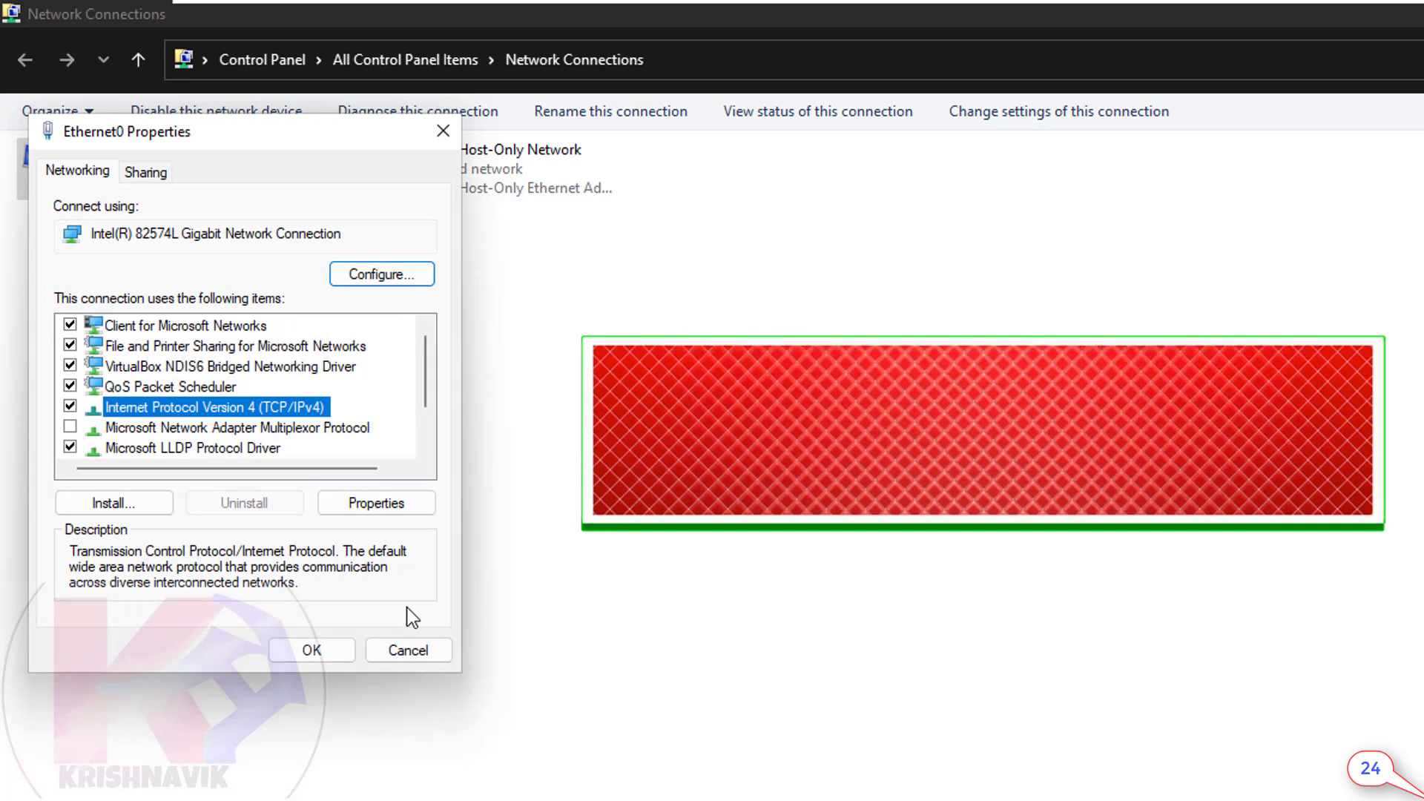
pyautogui.click(342, 559)
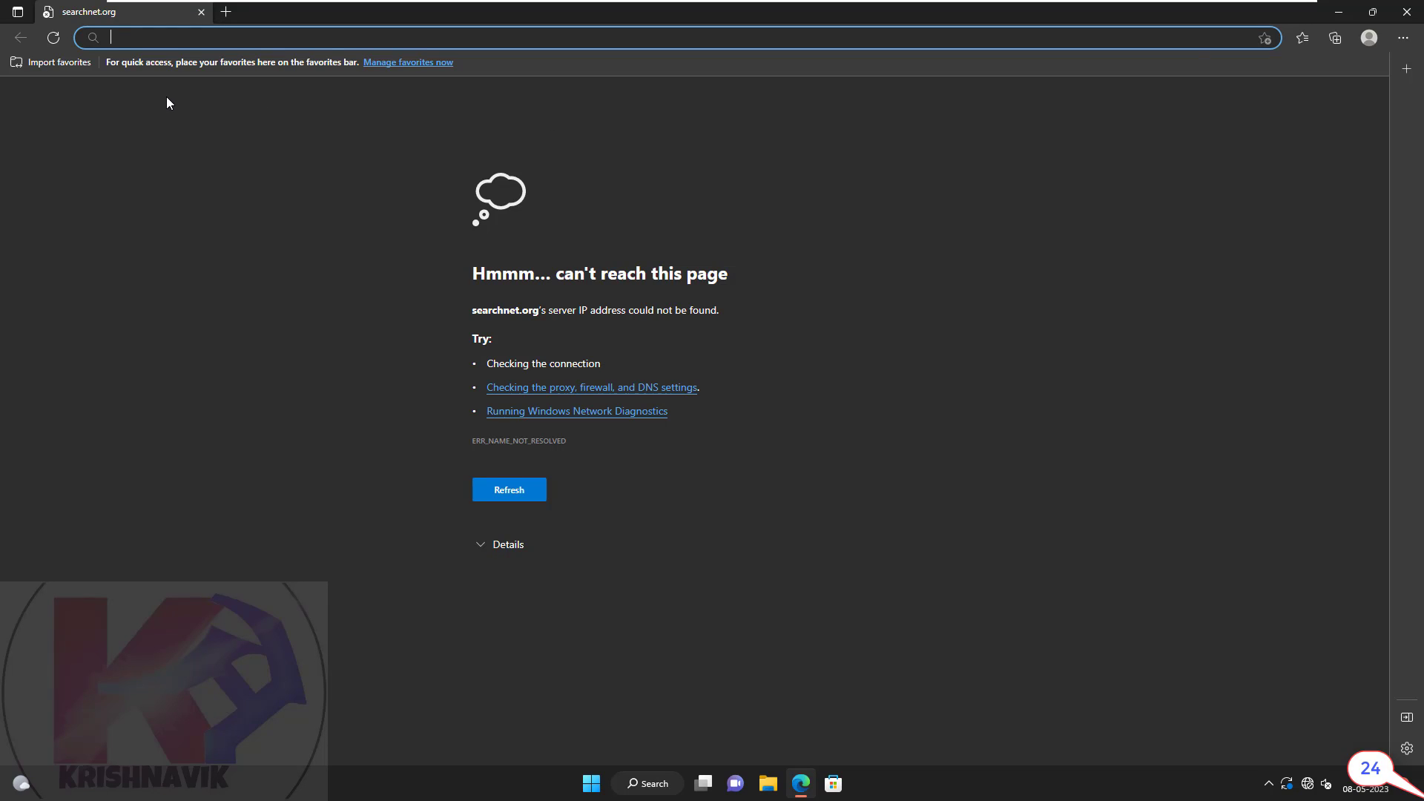
# Step: Open the Windows proxy settings from Edge's System and performance settings page
pyautogui.click(1404, 41)
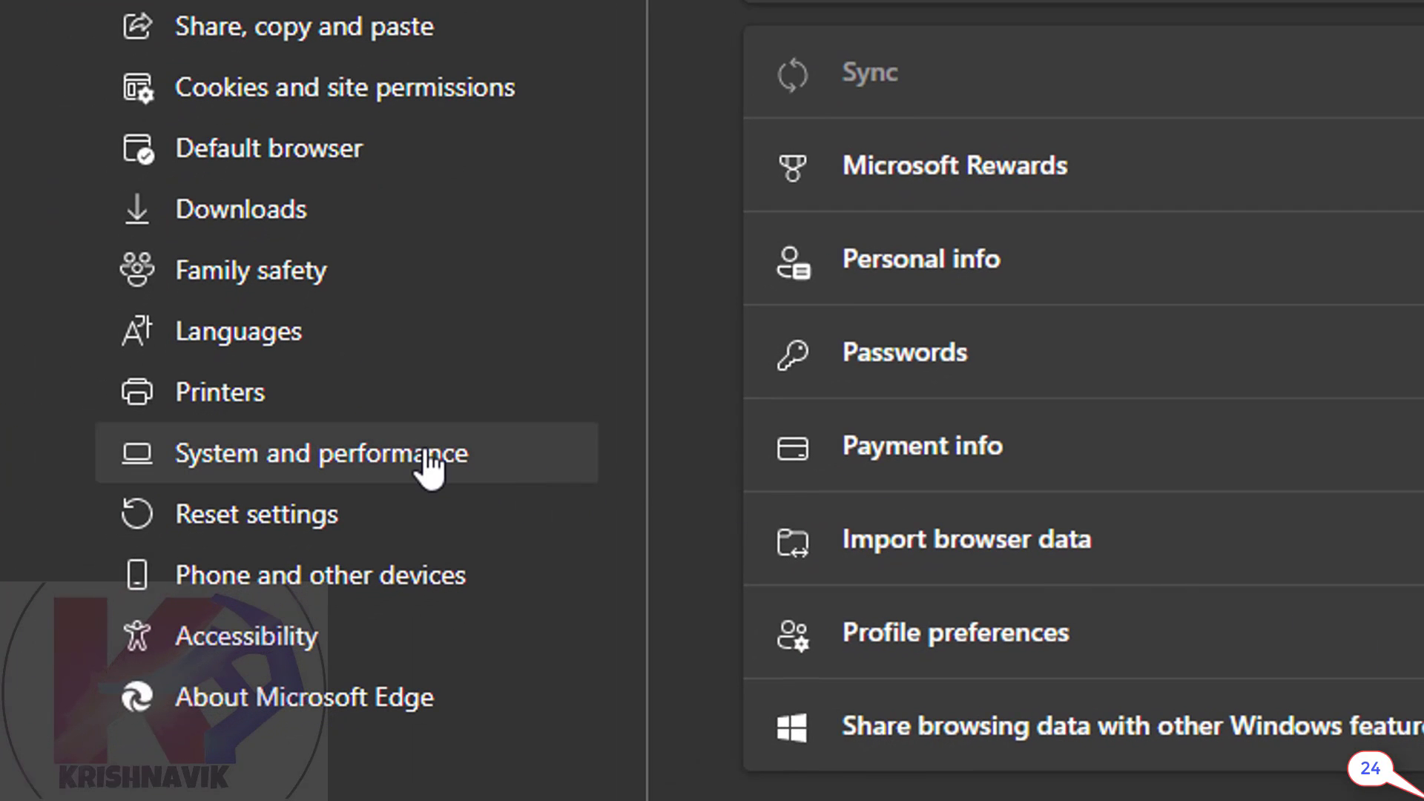
pyautogui.click(429, 467)
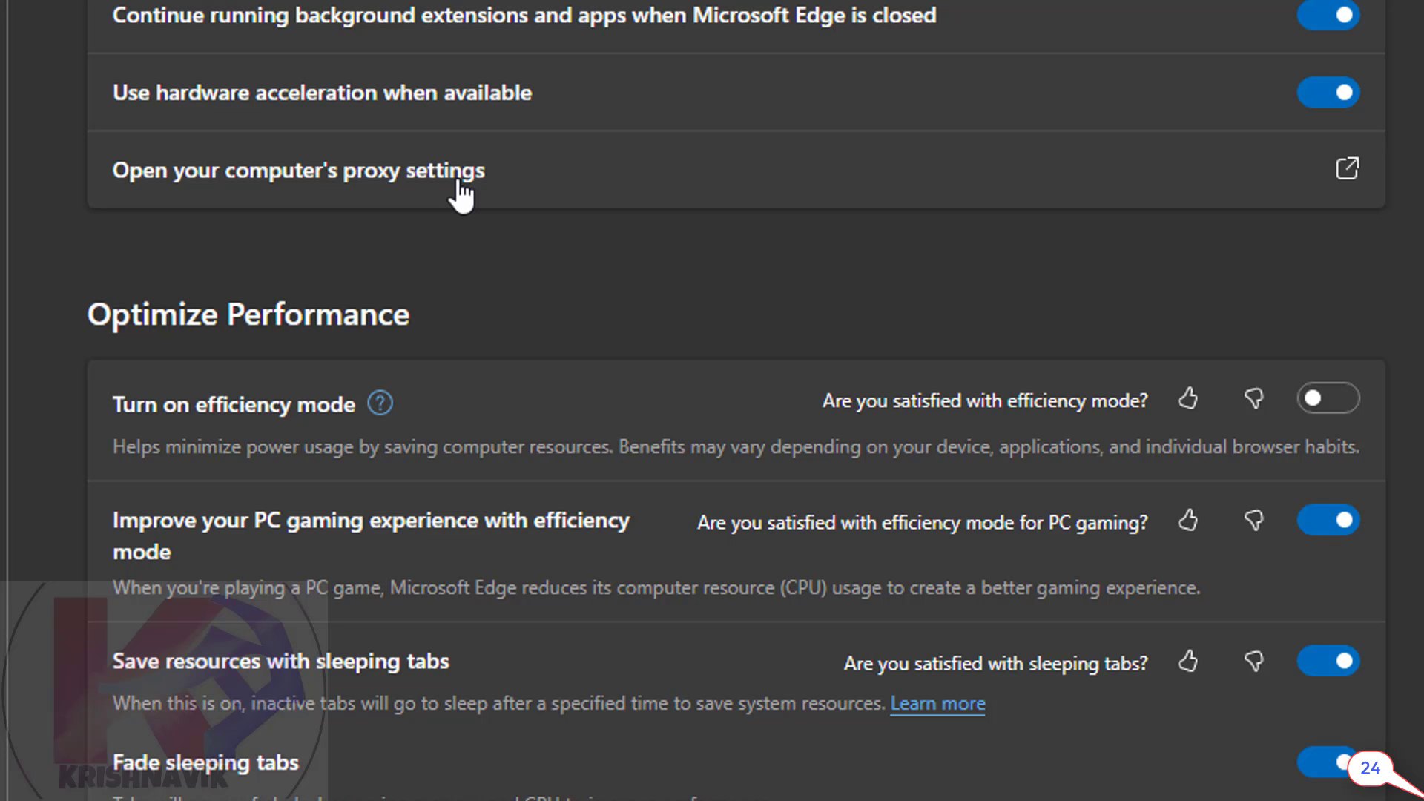
pyautogui.click(458, 184)
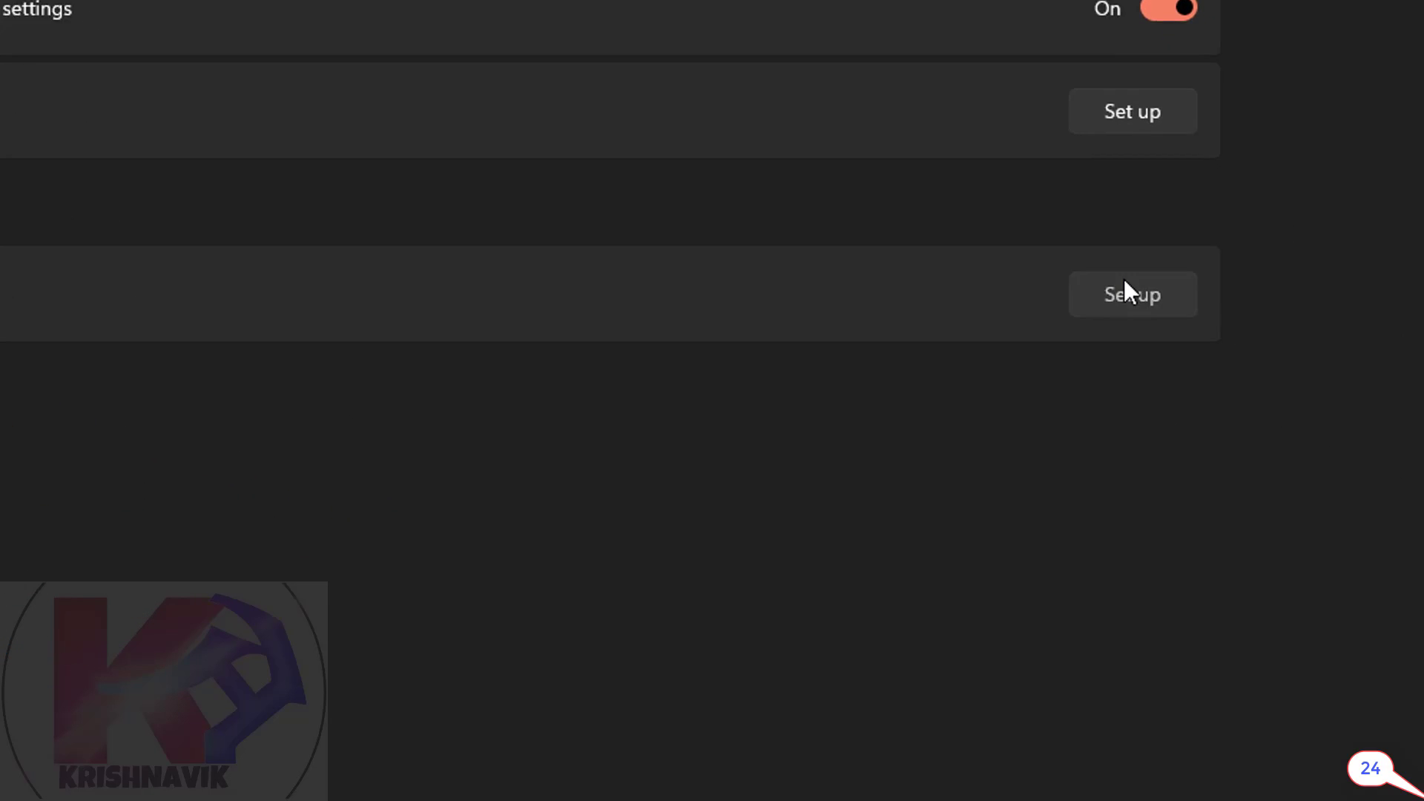
# Step: Enable a manual proxy server at 192.168.220.200, port 3128, and save it
pyautogui.click(1126, 283)
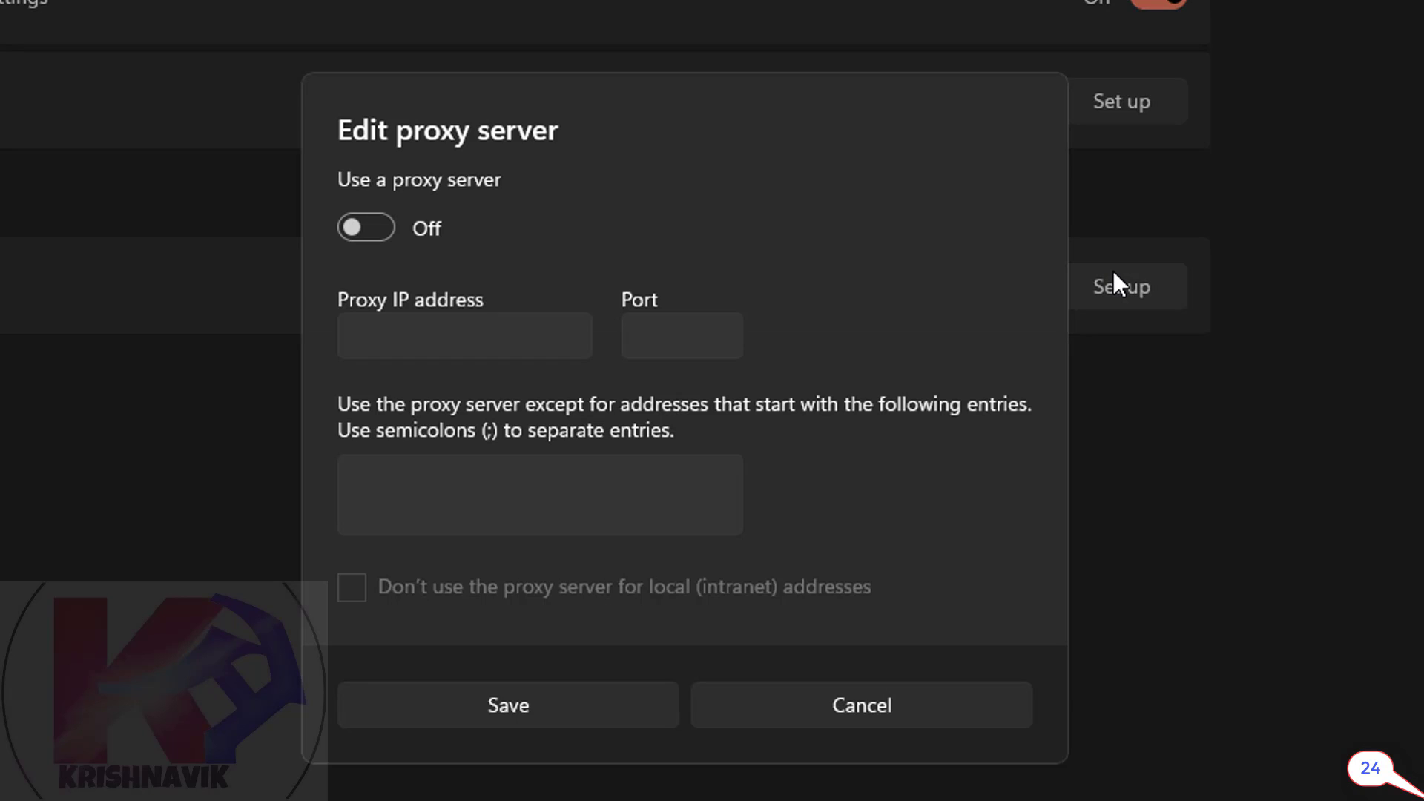
pyautogui.click(375, 238)
pyautogui.click(504, 342)
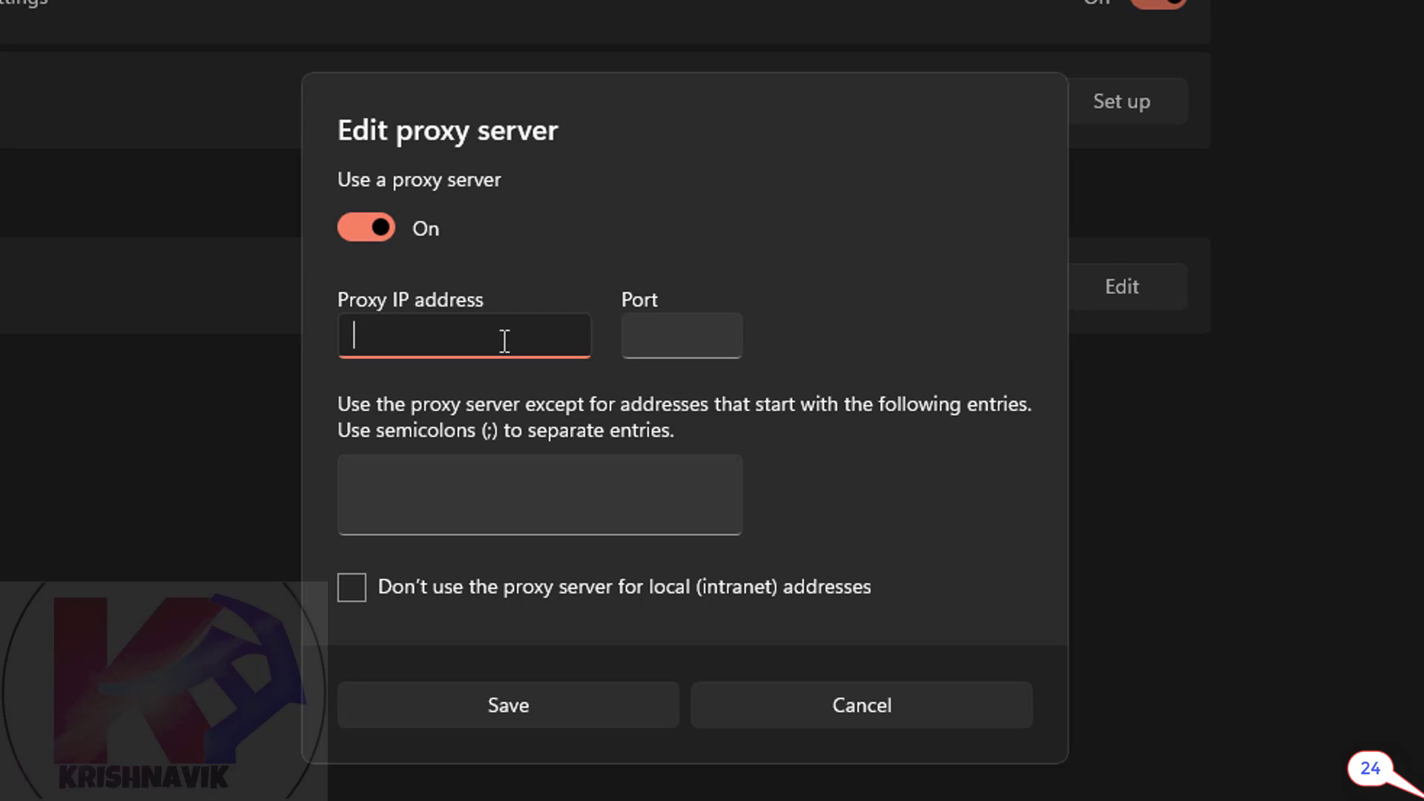
pyautogui.write('192.168.220.200')
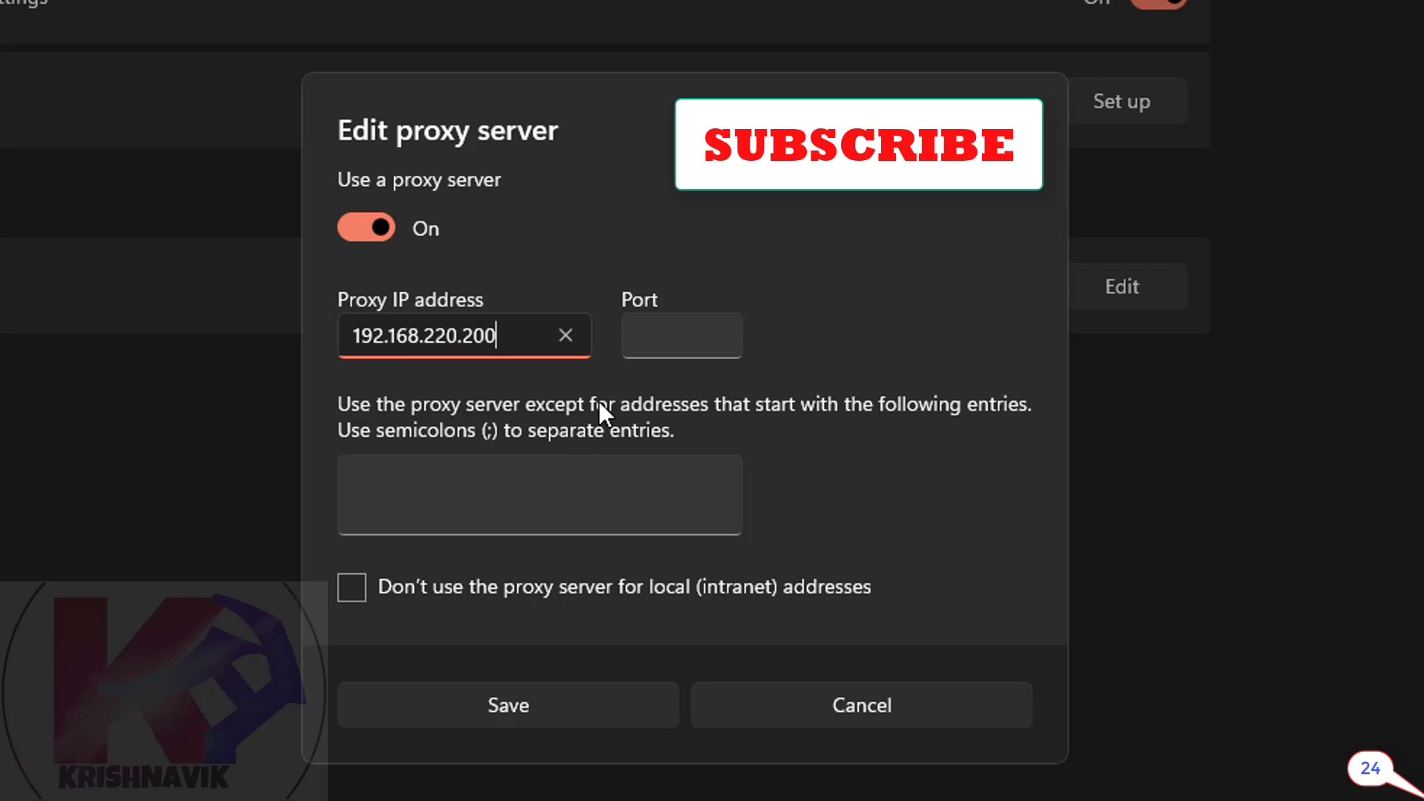
pyautogui.press('Tab')
pyautogui.write('3128')
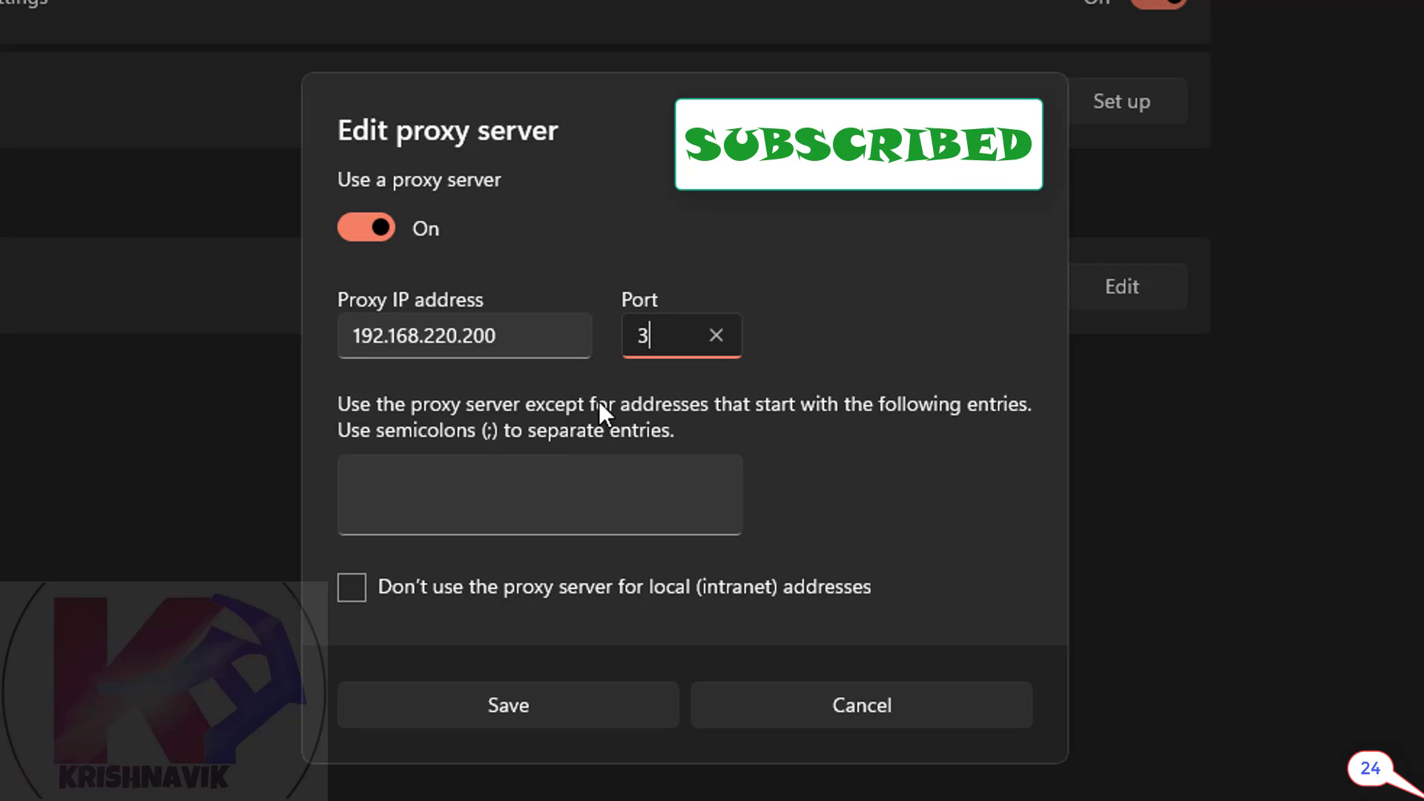
pyautogui.click(586, 710)
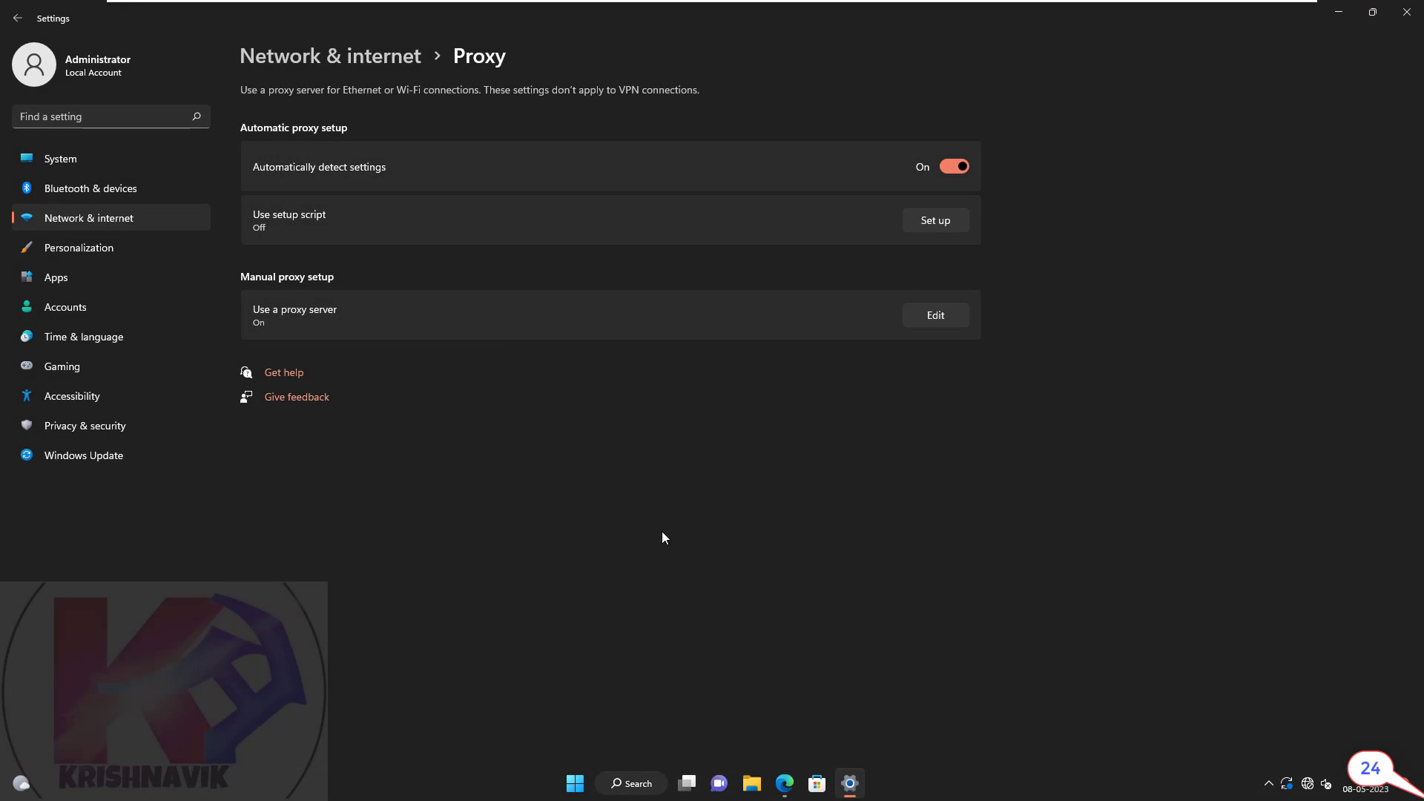
# Step: Close the Windows proxy settings and leave Edge with just a fresh new tab
pyautogui.click(1408, 12)
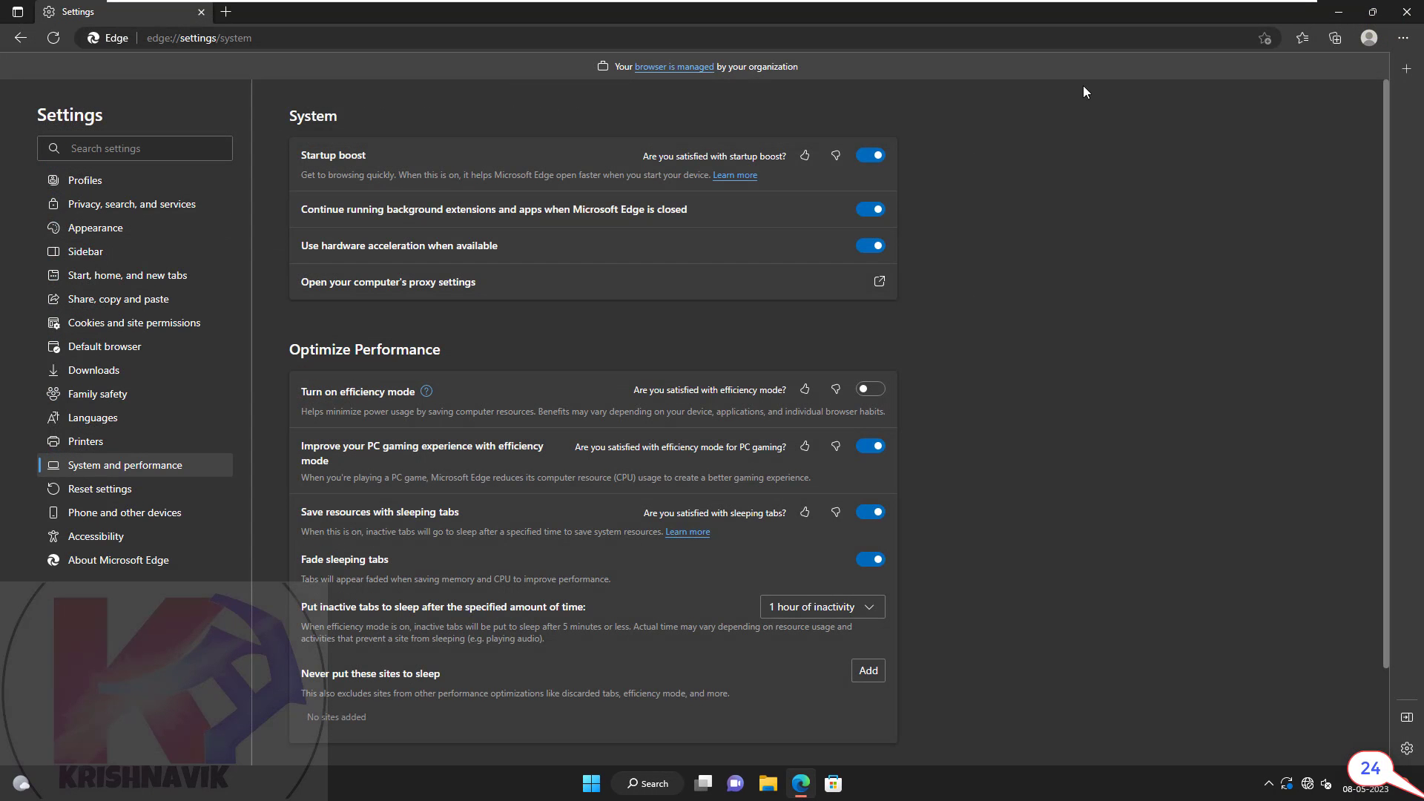
pyautogui.click(18, 39)
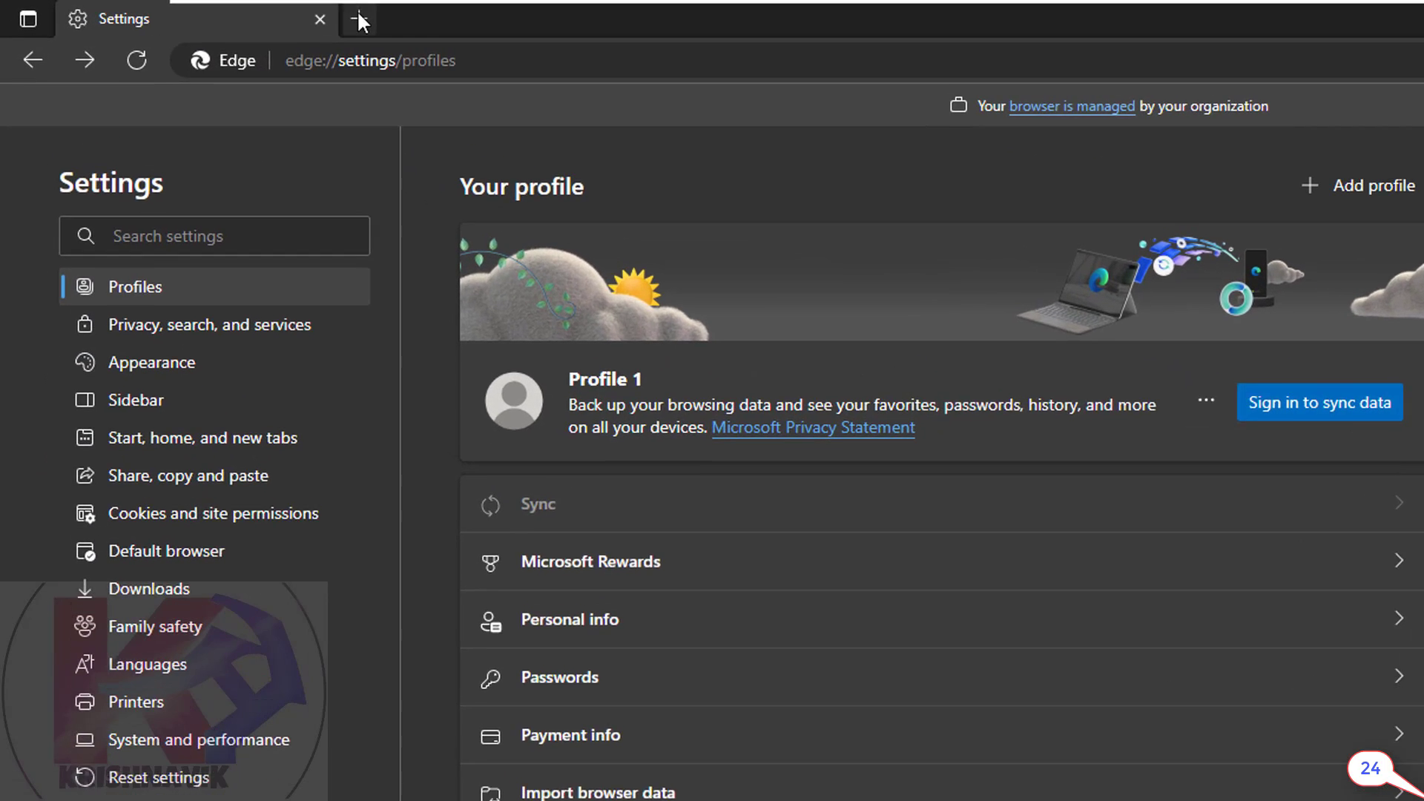
pyautogui.click(359, 19)
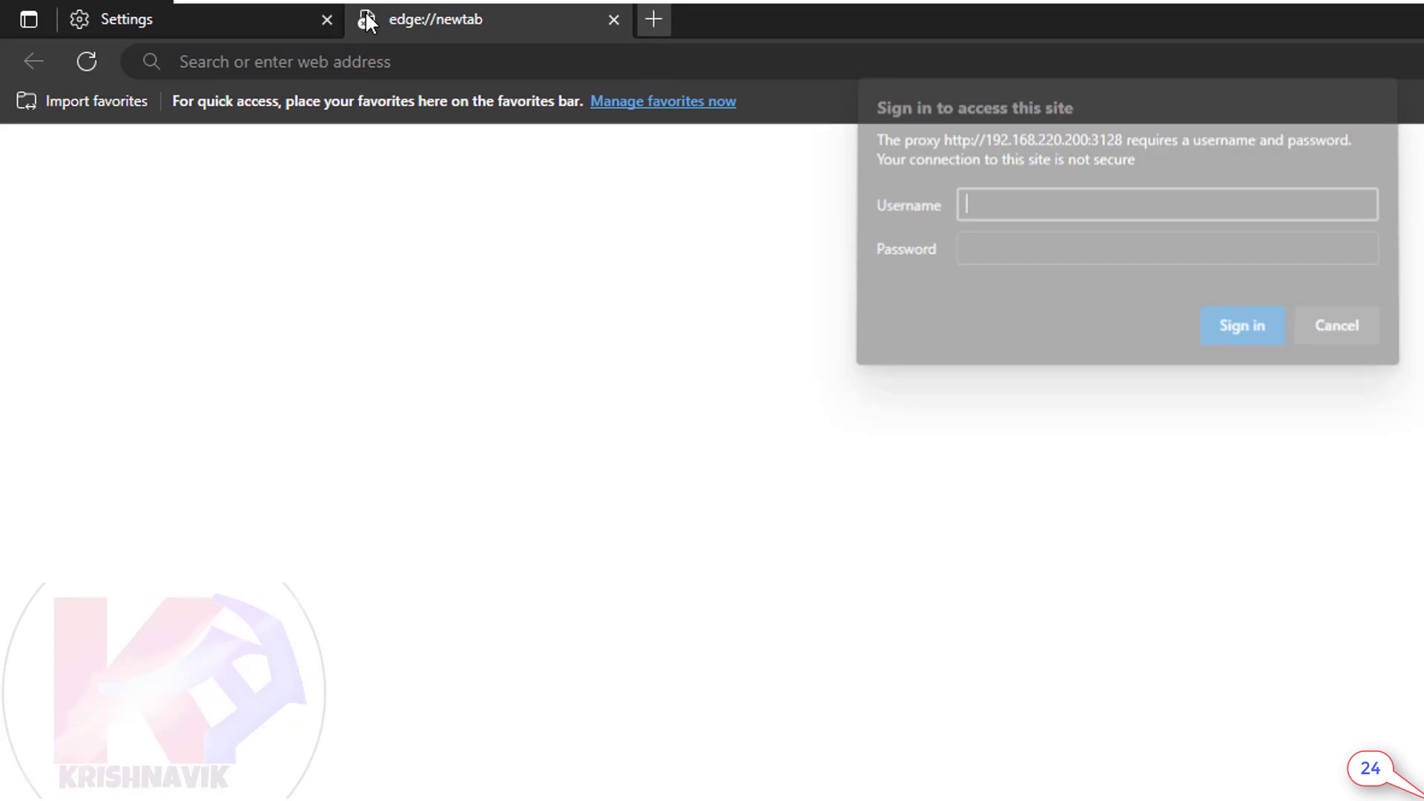
pyautogui.click(320, 19)
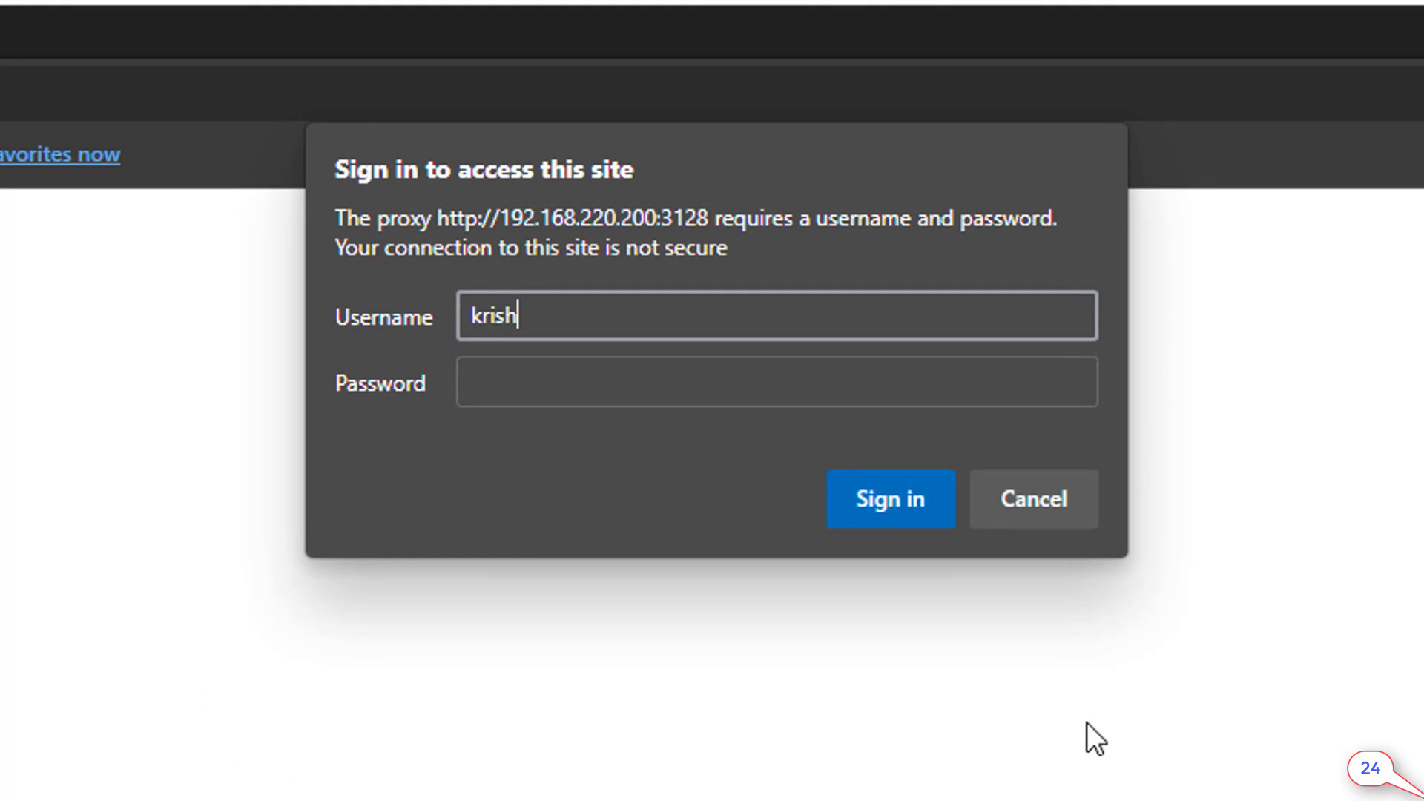
# Step: Enter the proxy username and password to authenticate with the 192.168.220.200:3128 proxy
pyautogui.write('krishnavik')
pyautogui.press('Tab')
pyautogui.write('k')
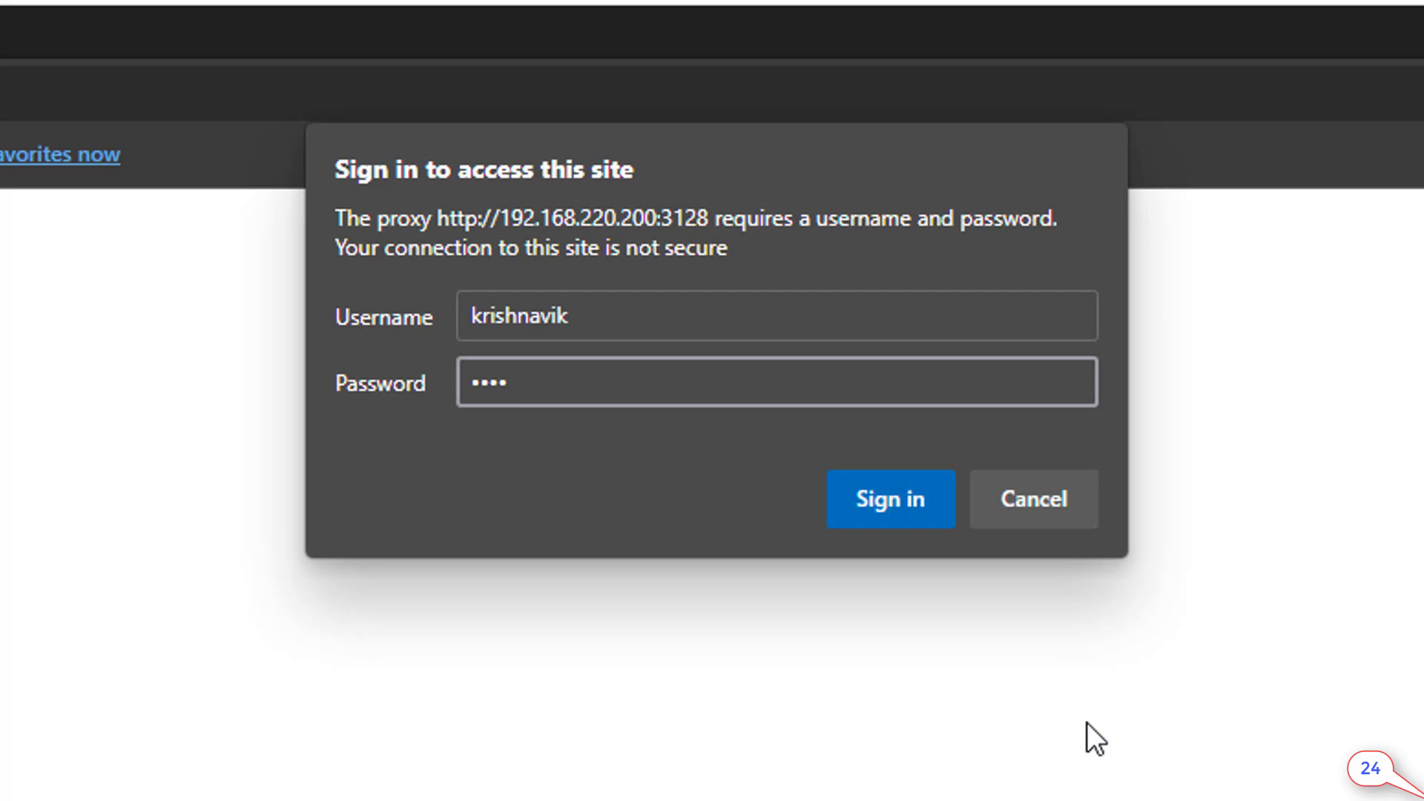
pyautogui.press('Return')
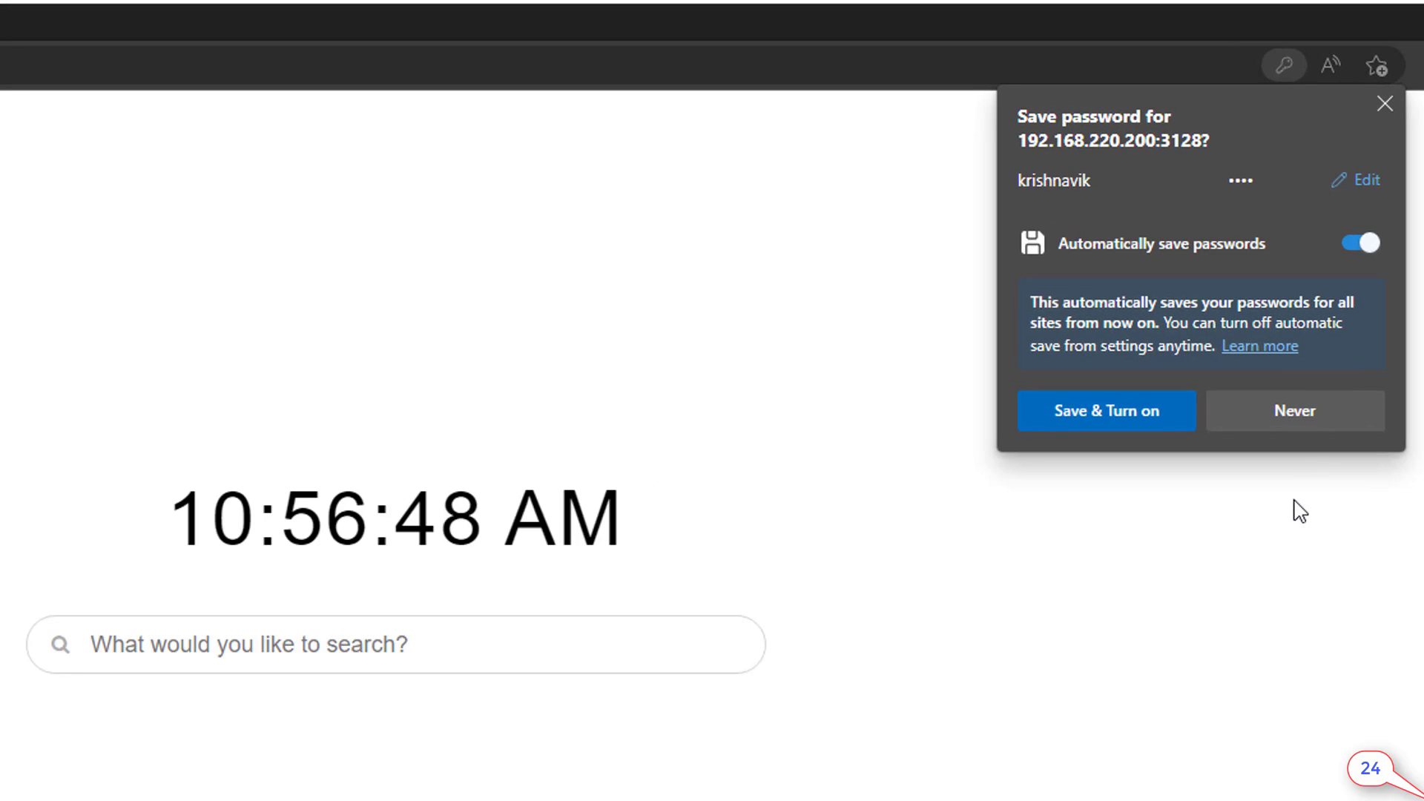
# Step: Save the proxy password in Edge and load google.com
pyautogui.click(1107, 410)
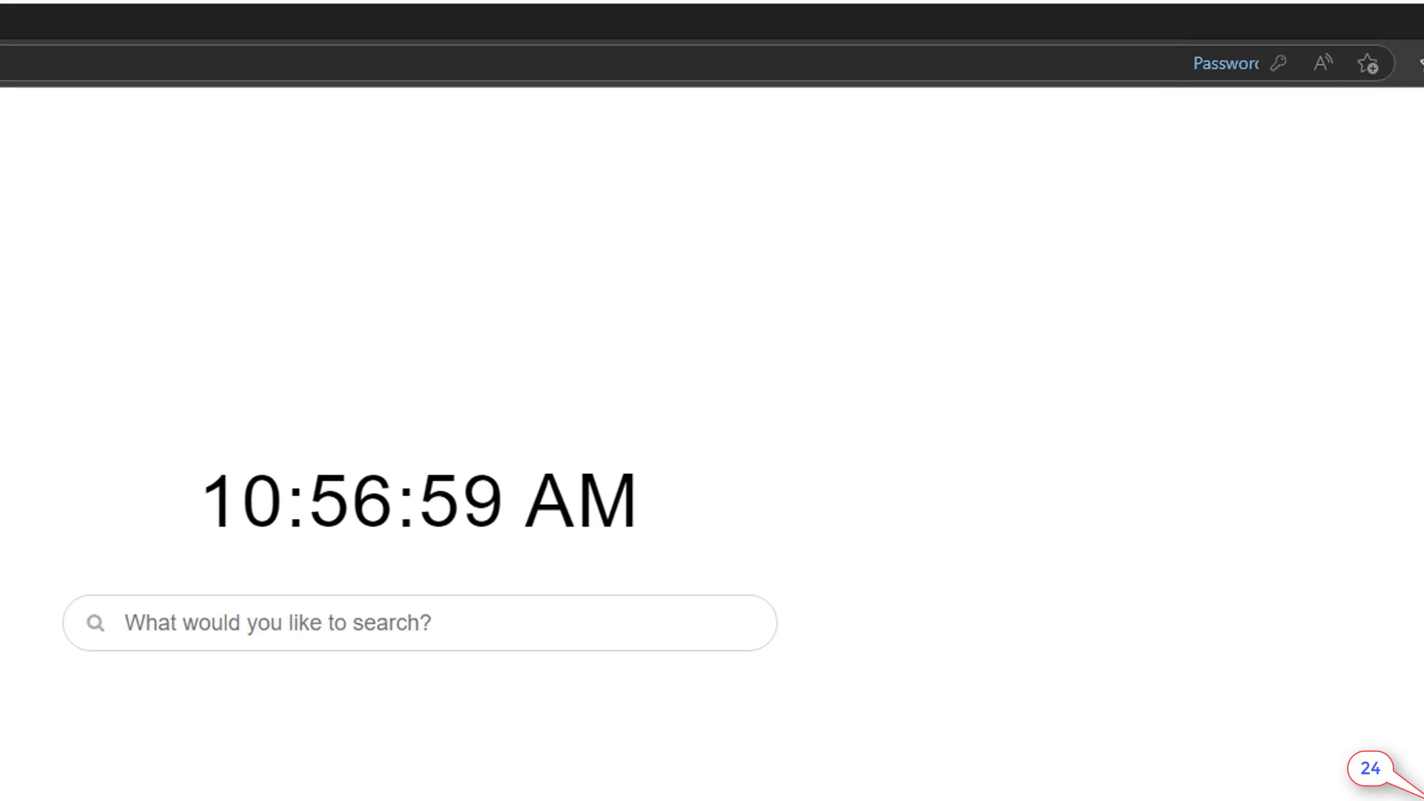
pyautogui.click(154, 42)
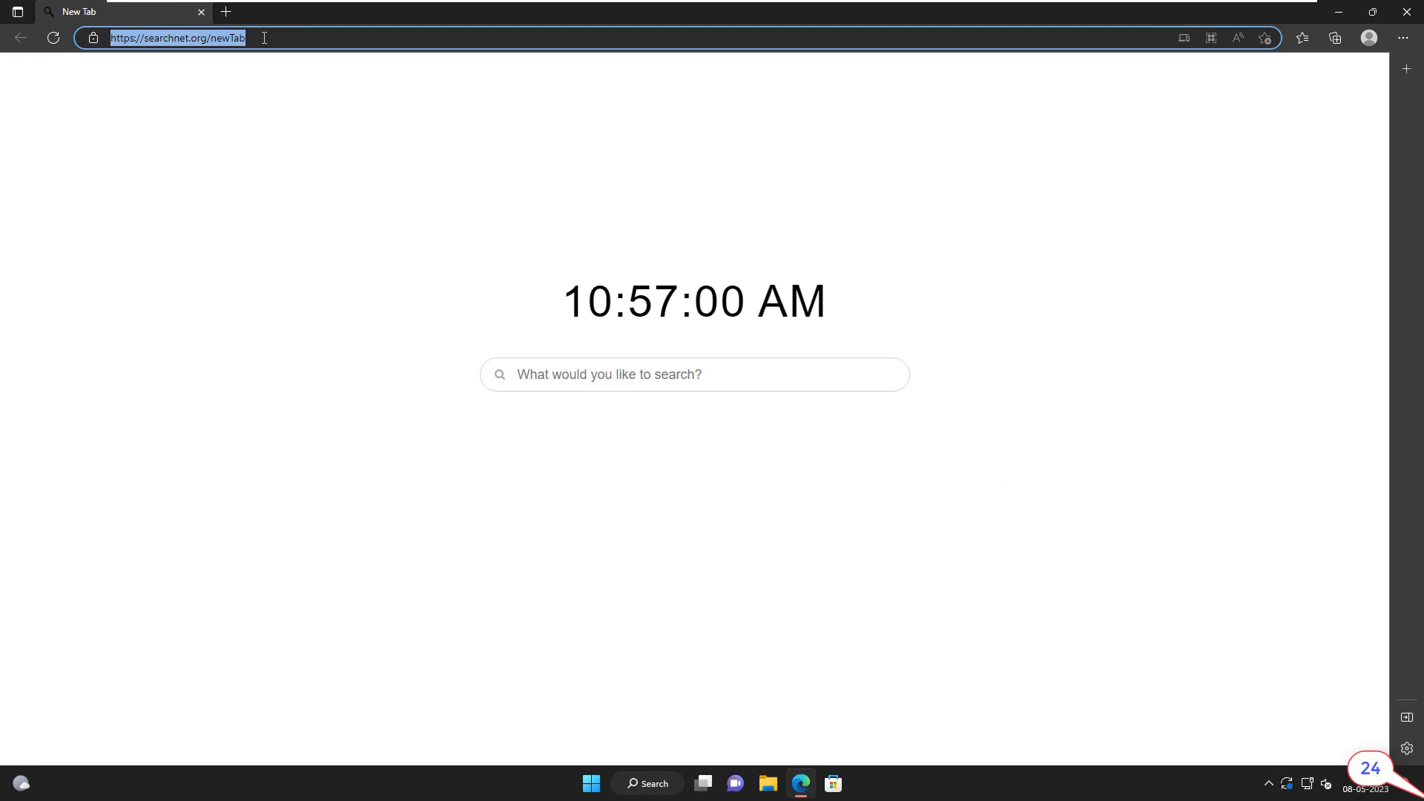
pyautogui.write('google.com')
pyautogui.press('Return')
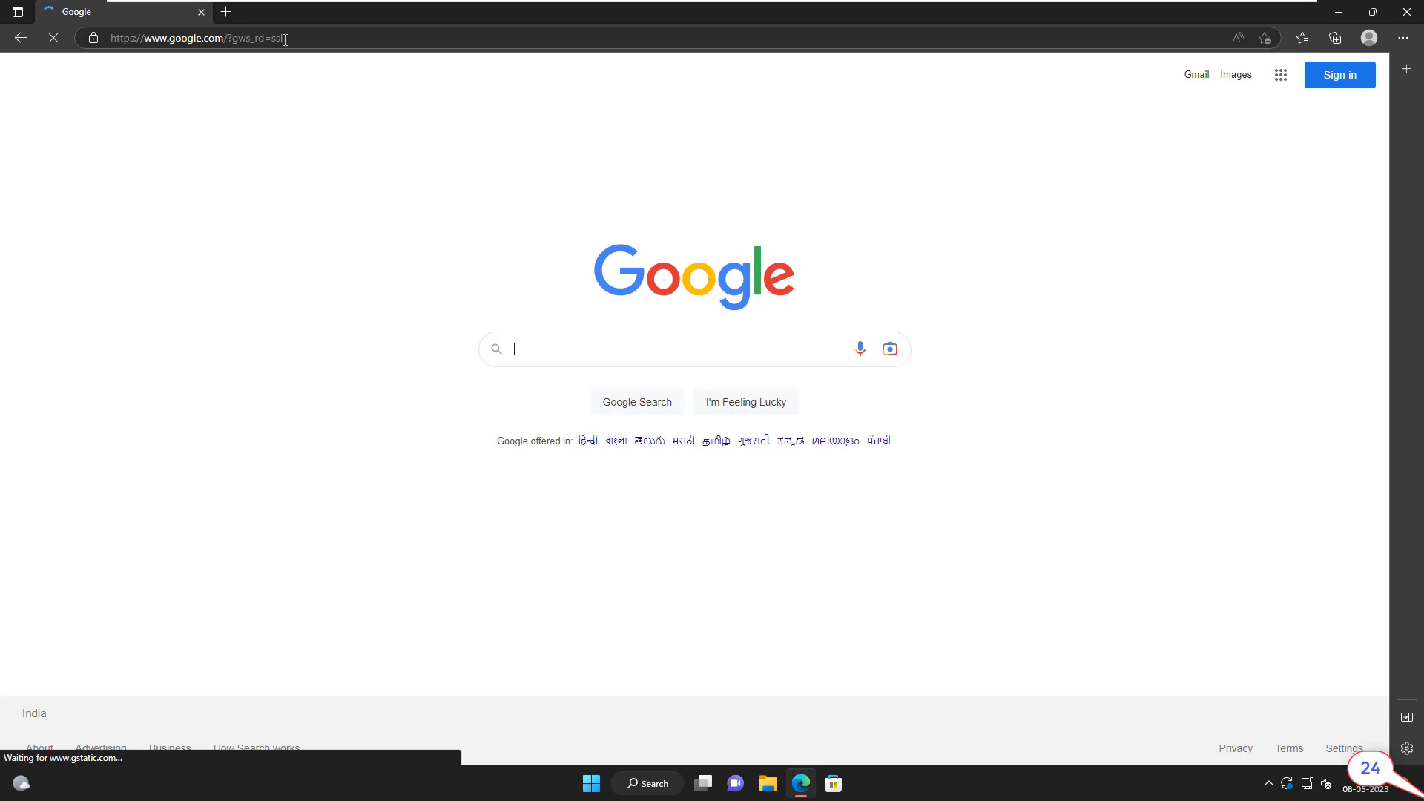
# Step: Open facebook.com in a new tab, which the proxy blocks with Access Denied
pyautogui.hotkey('ctrl', 't')
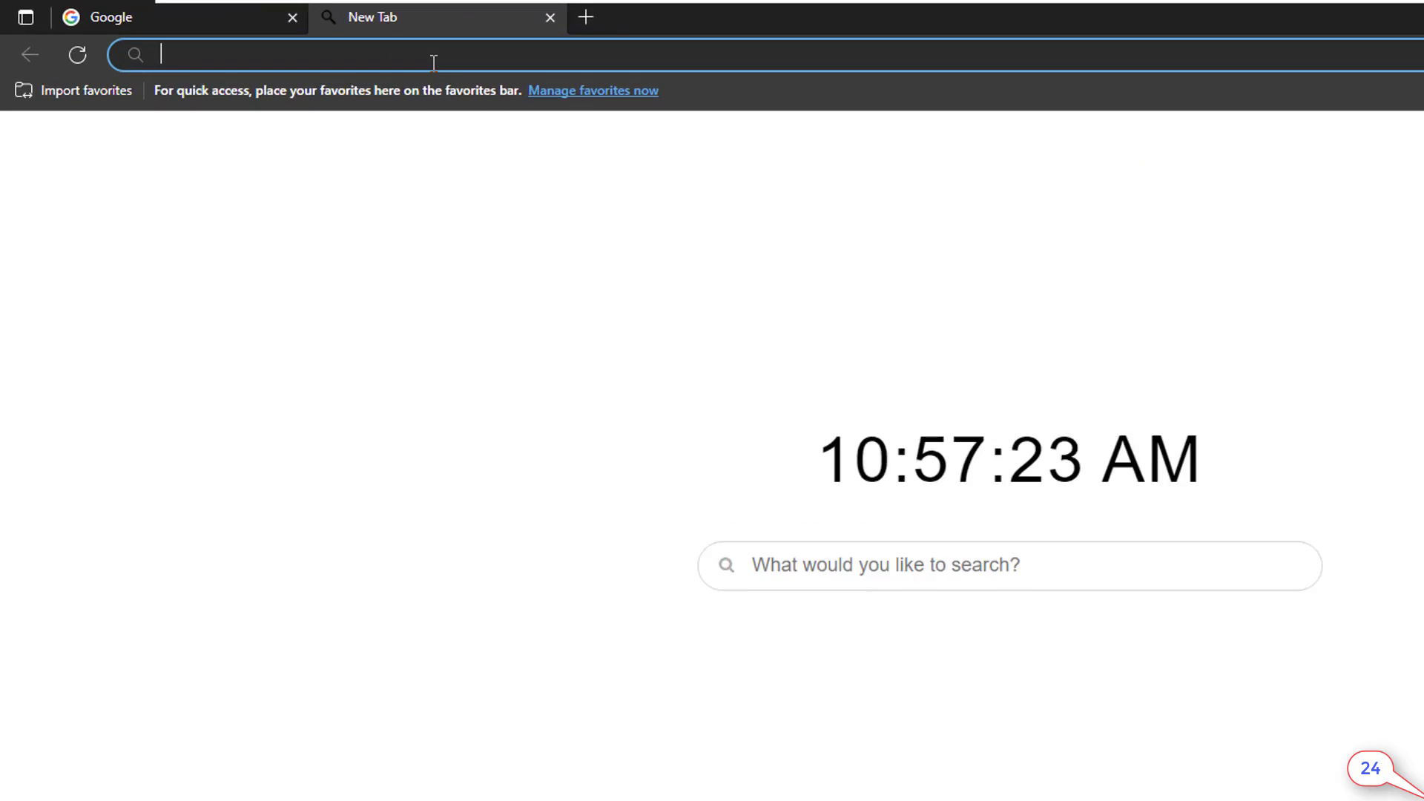
pyautogui.write('fac')
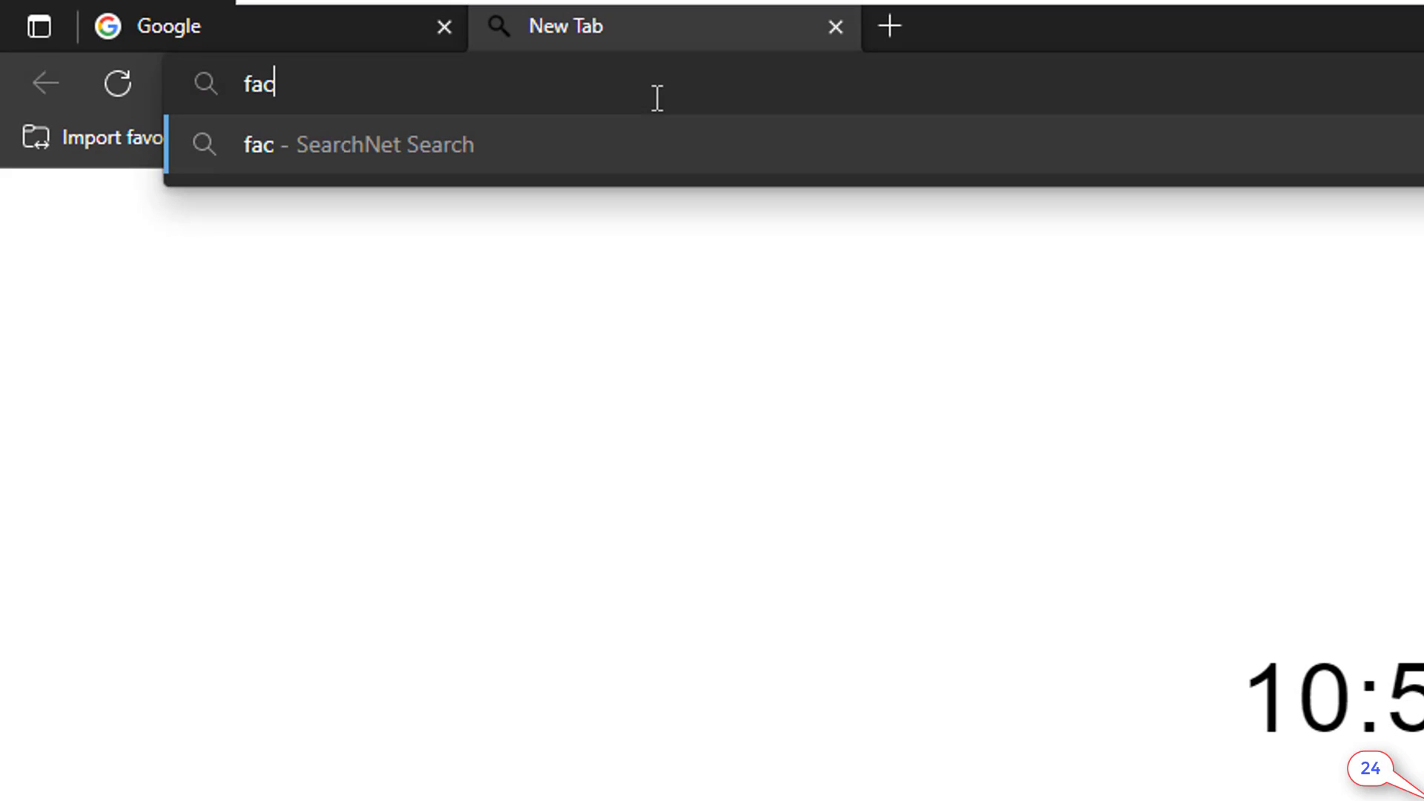
pyautogui.write('ebook.com')
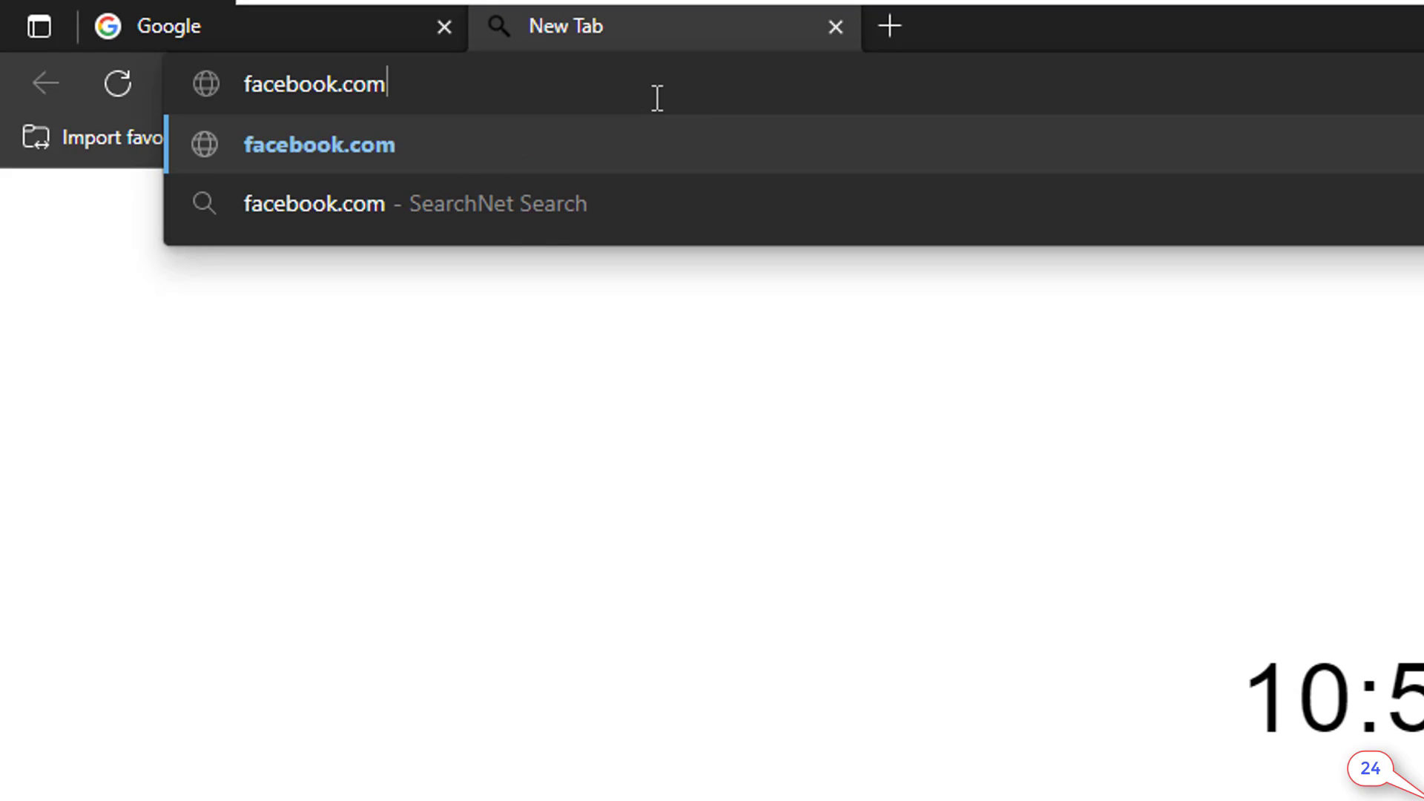
pyautogui.press('Return')
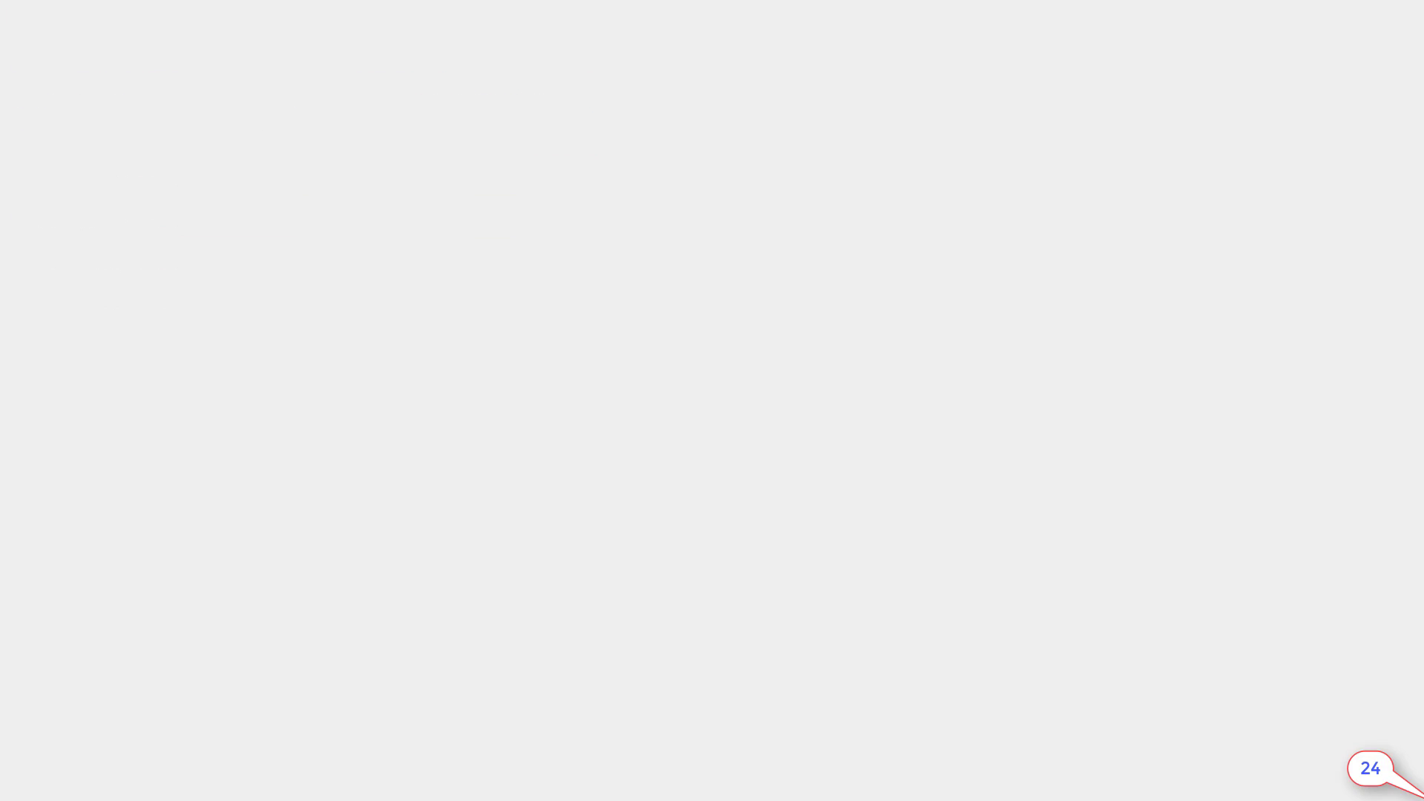
# Step: Change Ethernet0's IPv4 address to 192.168.220.160, mask 255.255.255.0, via ncpa.cpl and apply
pyautogui.press('super+r')
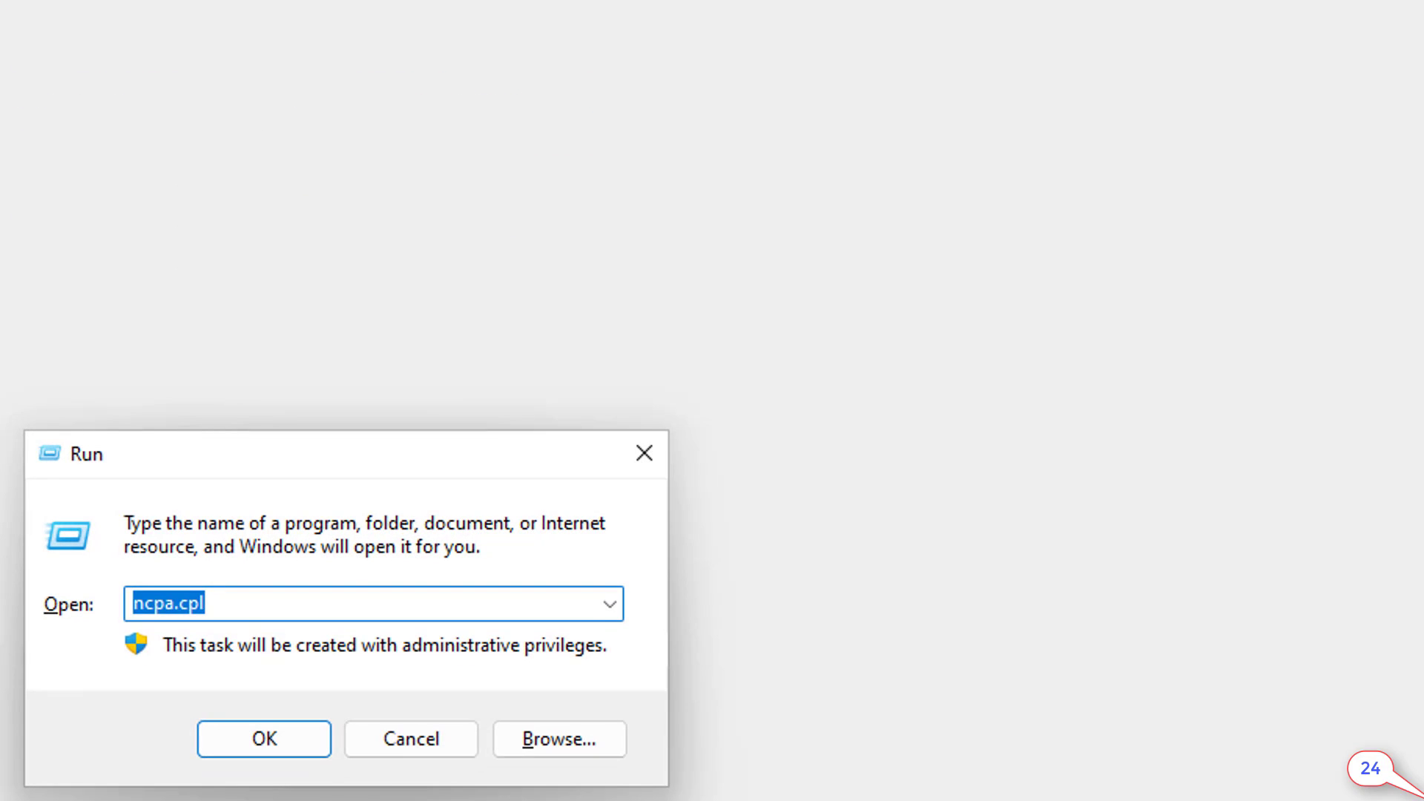
pyautogui.press('Return')
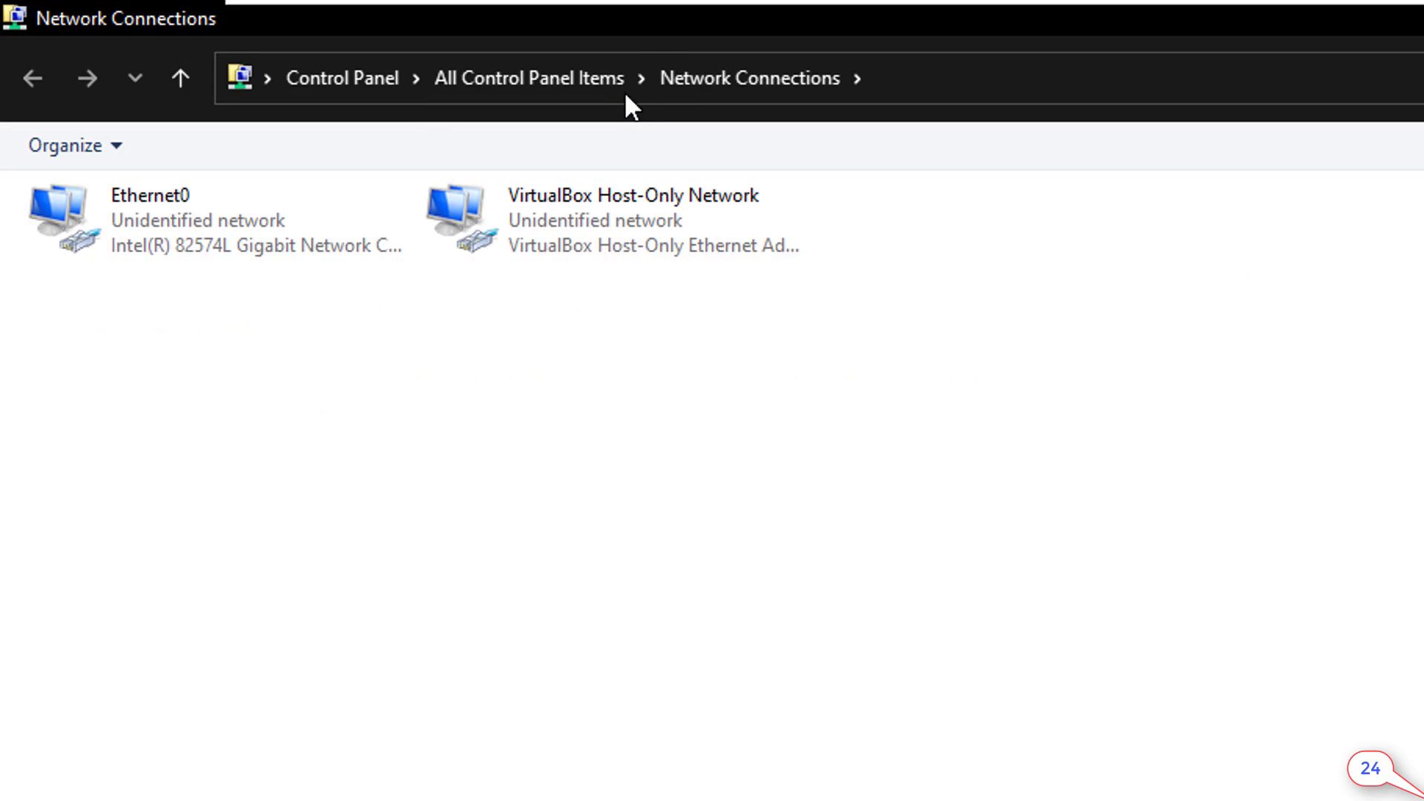
pyautogui.rightClick(216, 195)
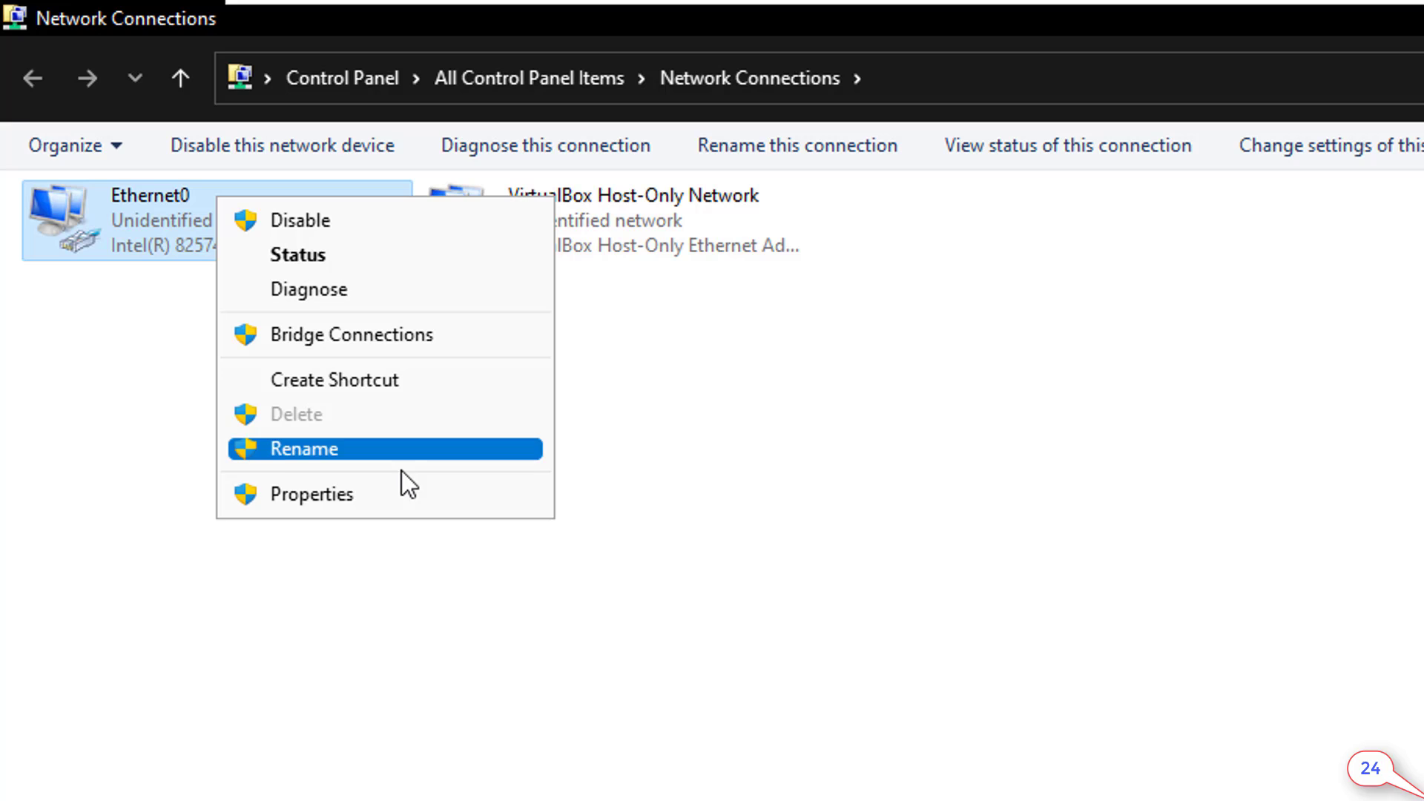
pyautogui.click(426, 495)
pyautogui.doubleClick(380, 525)
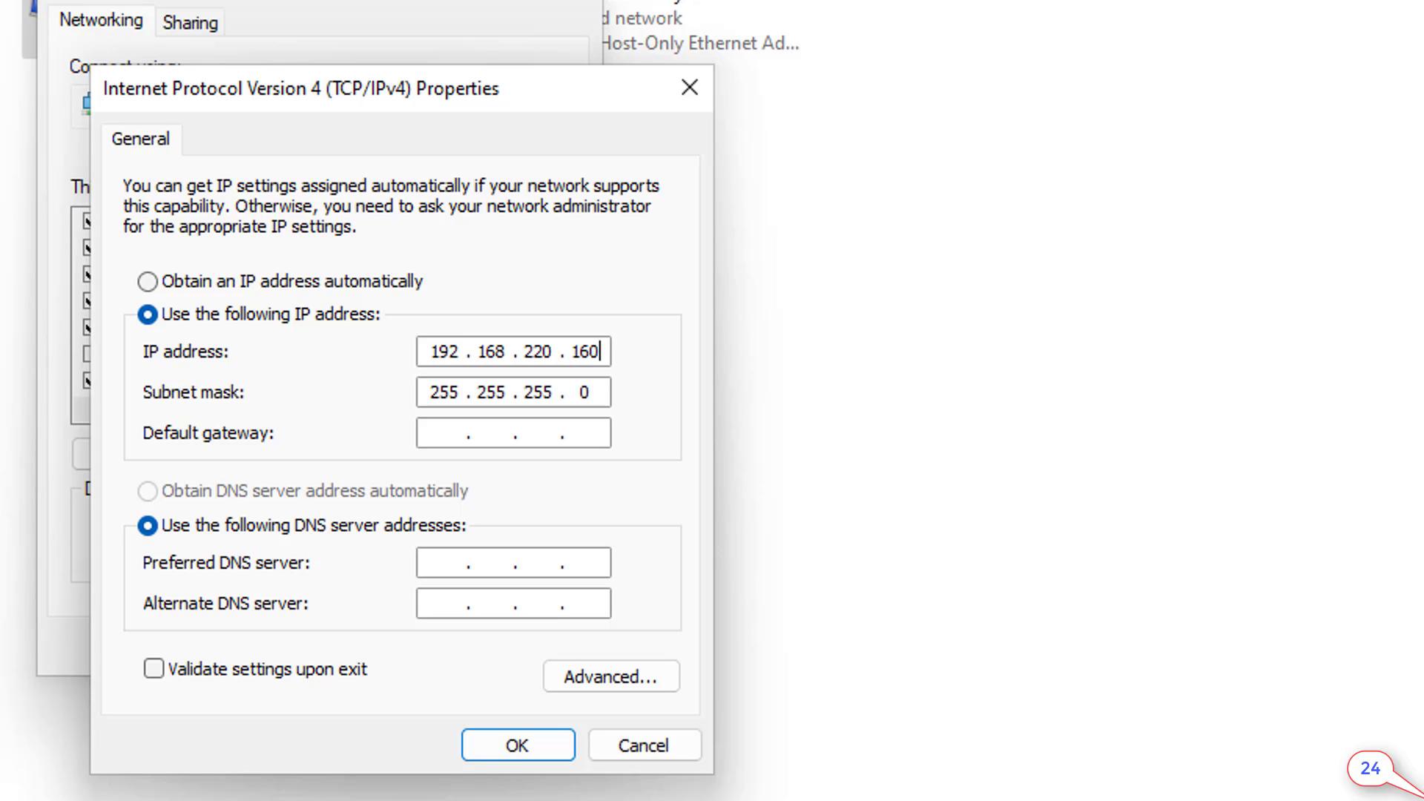
pyautogui.click(484, 751)
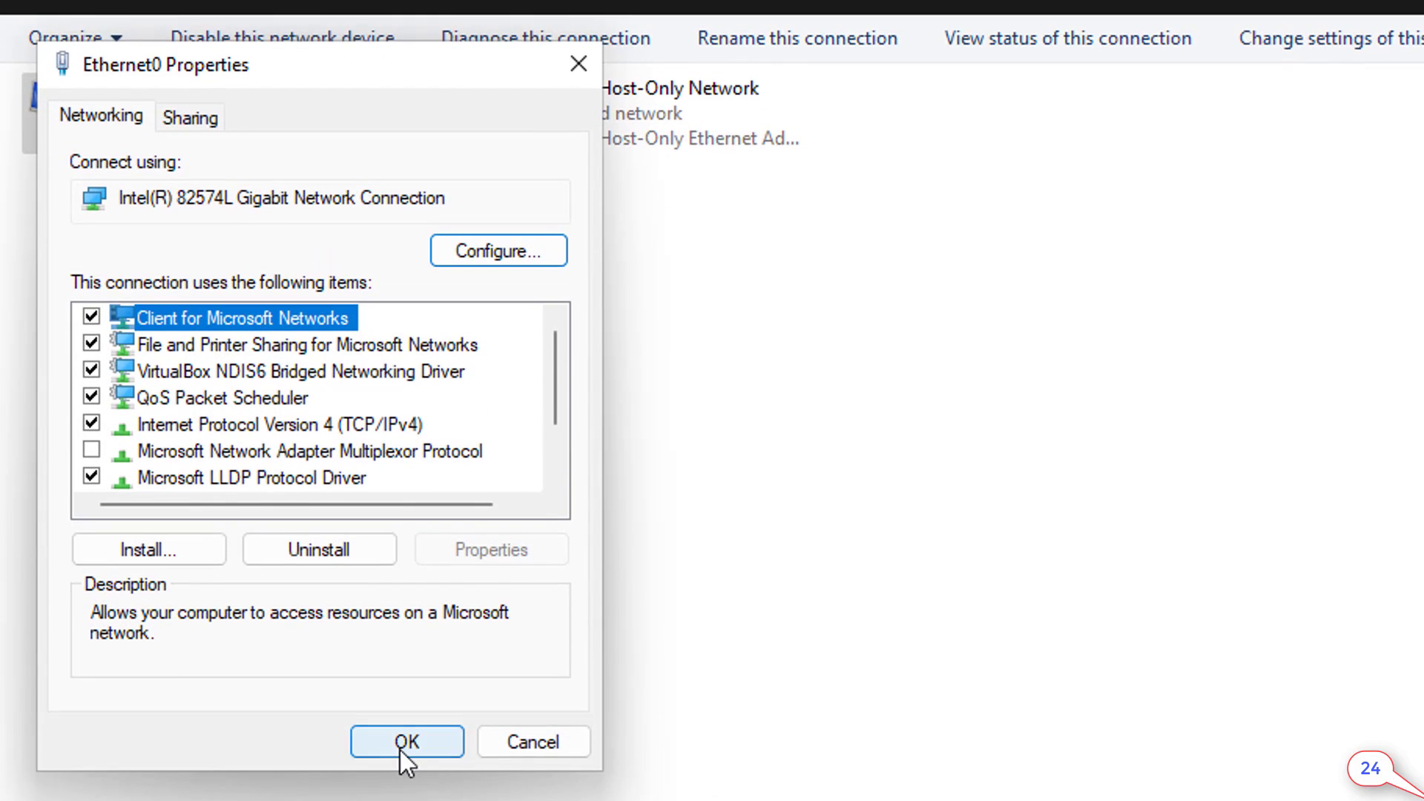
pyautogui.click(393, 647)
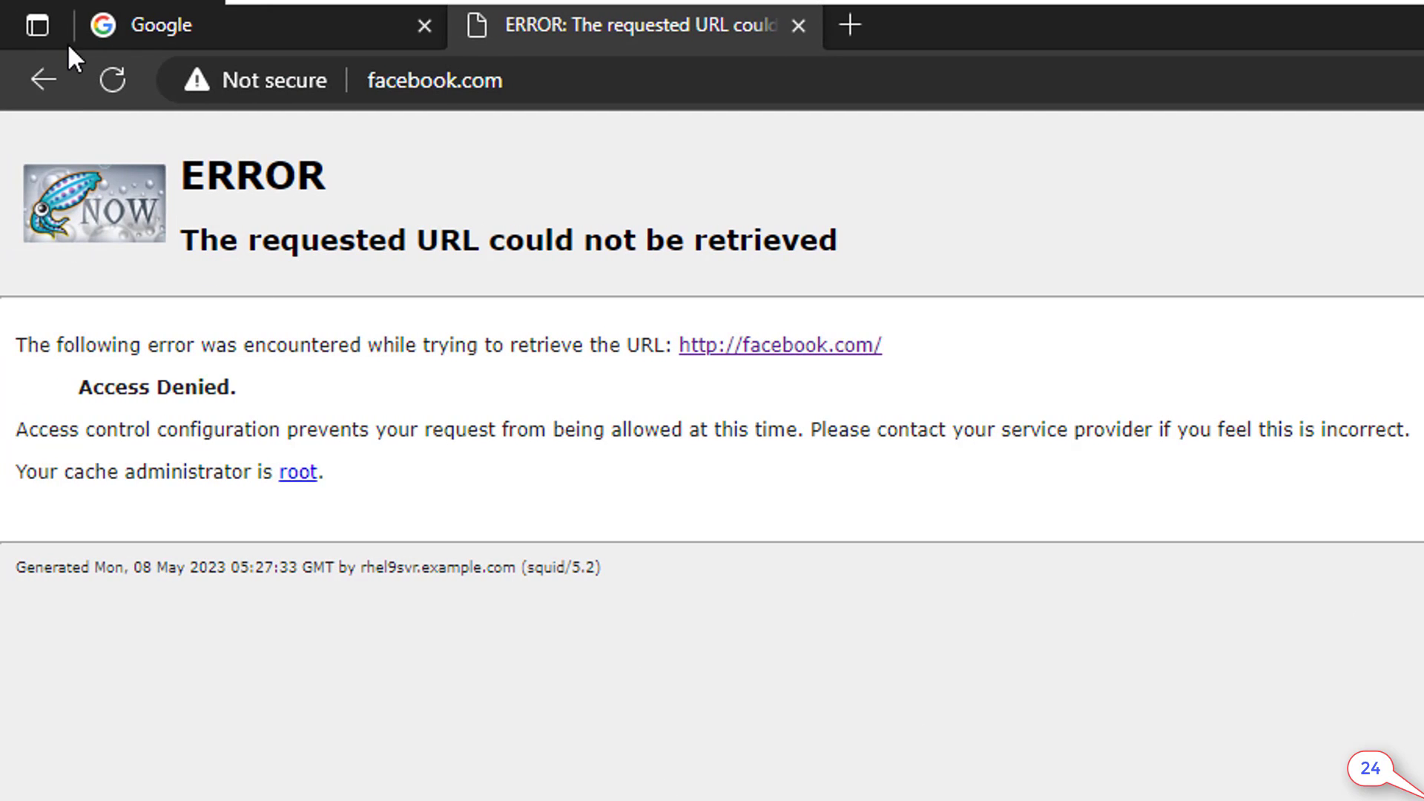
# Step: Reload facebook.com so the Facebook login page appears instead of Access Denied
pyautogui.click(99, 81)
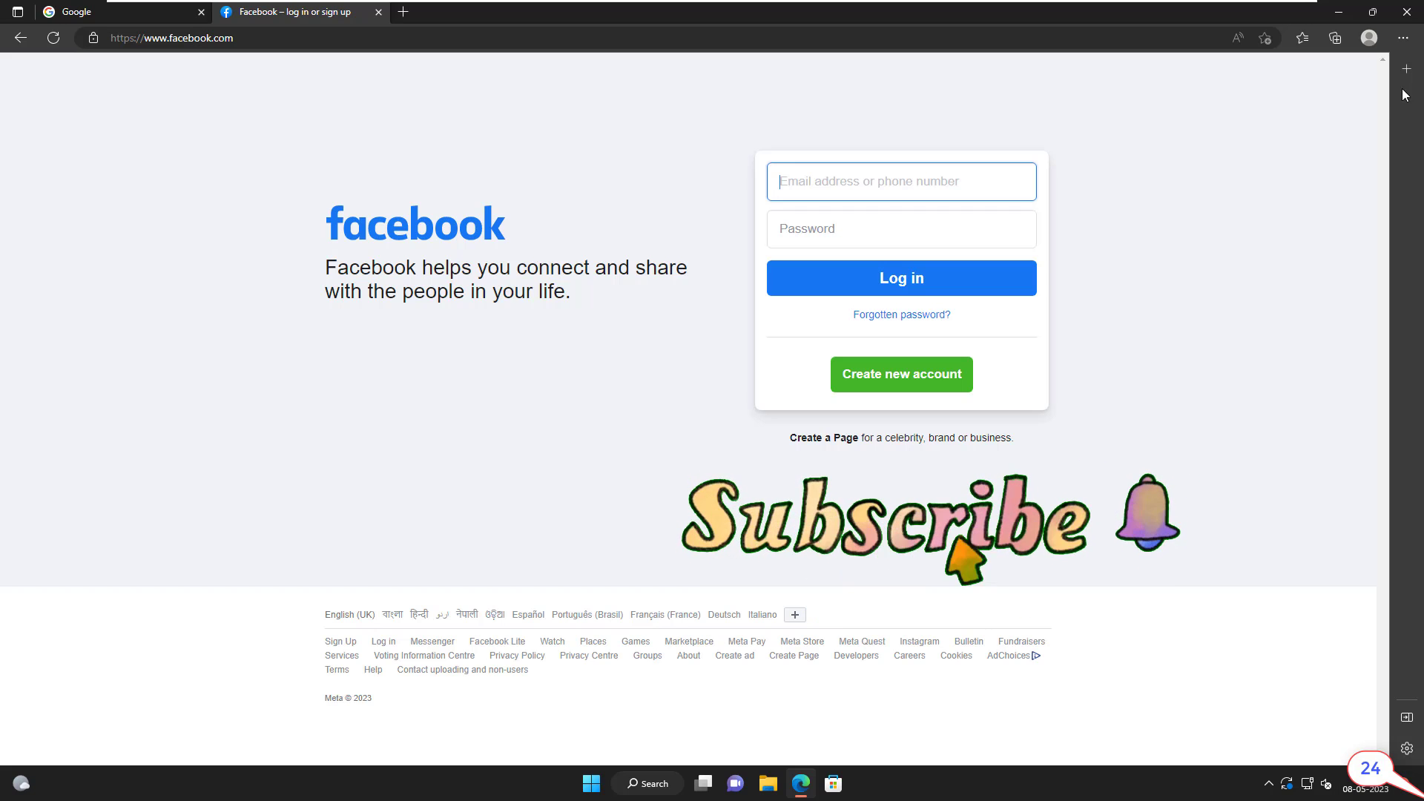
# Step: Close the Microsoft Edge window, returning to the desktop
pyautogui.click(1408, 12)
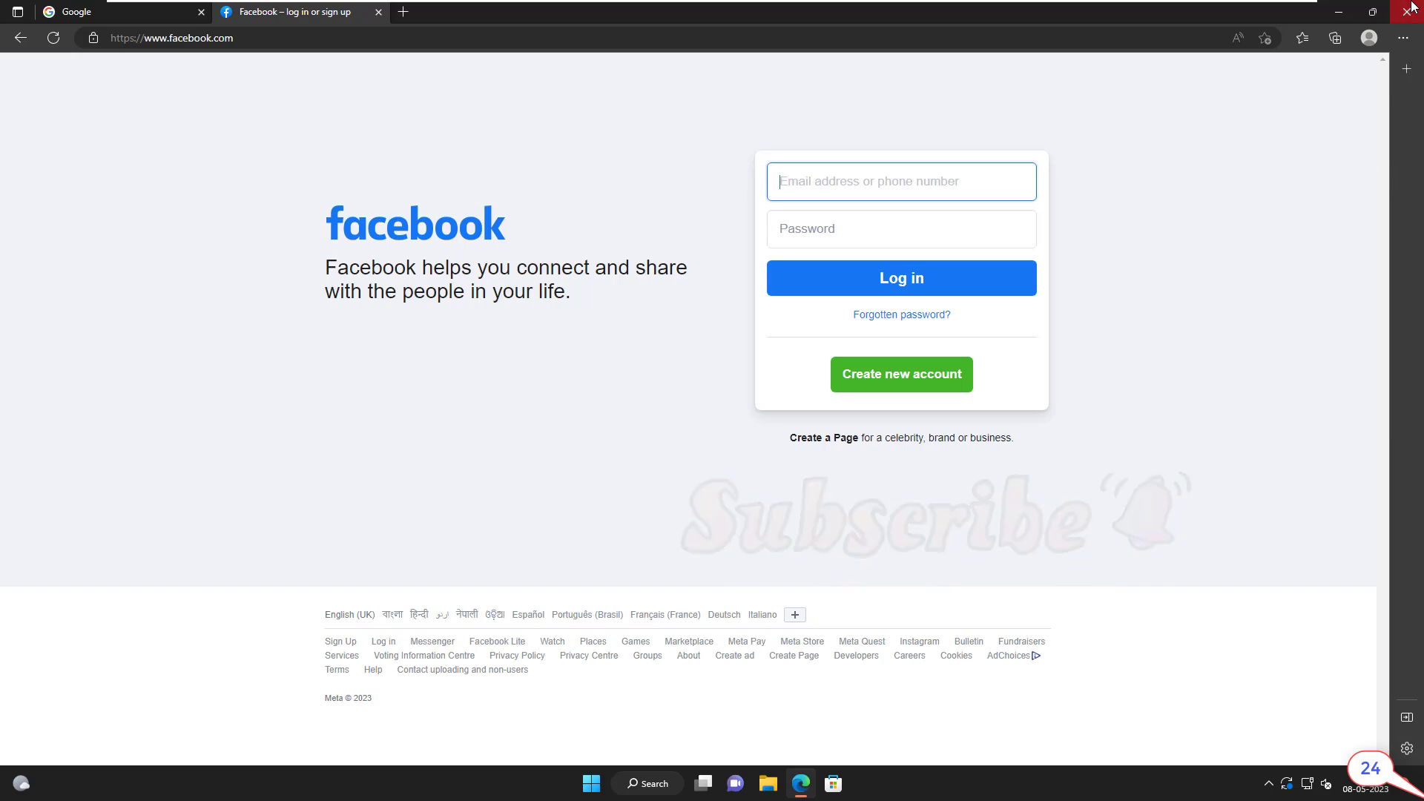